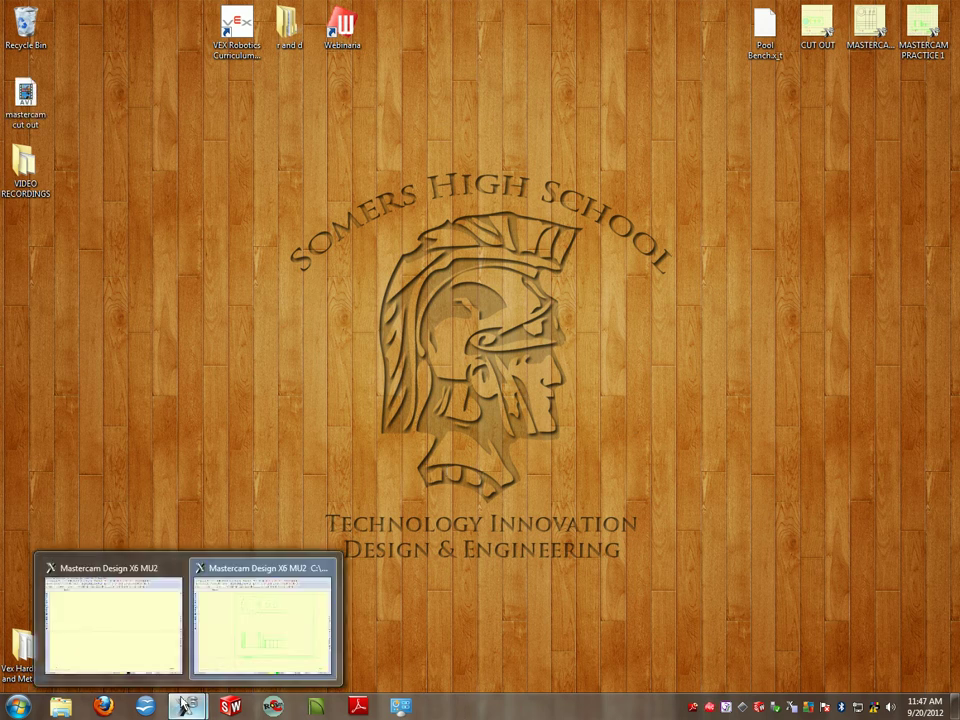
Bring the MASTERCAM PRACTICE 1 window forward and zoom in on the hub's top and section views.
{"action": "left_click", "coordinate": [240, 615]}
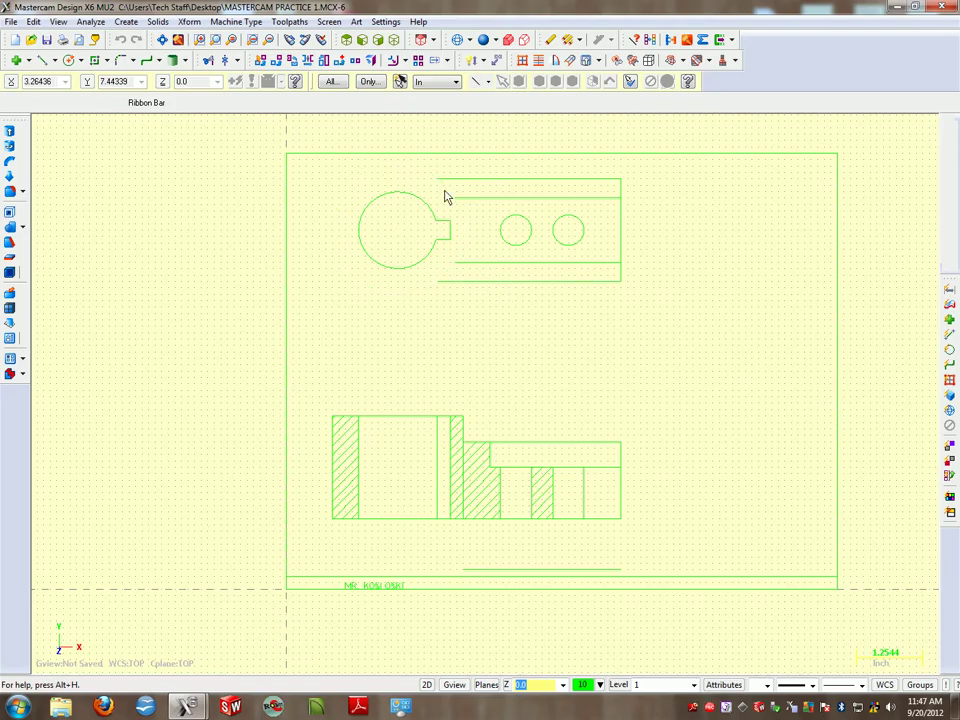
{"action": "left_click", "coordinate": [418, 168]}
{"action": "scroll", "coordinate": [512, 156], "scroll_direction": "up", "scroll_amount": 1}
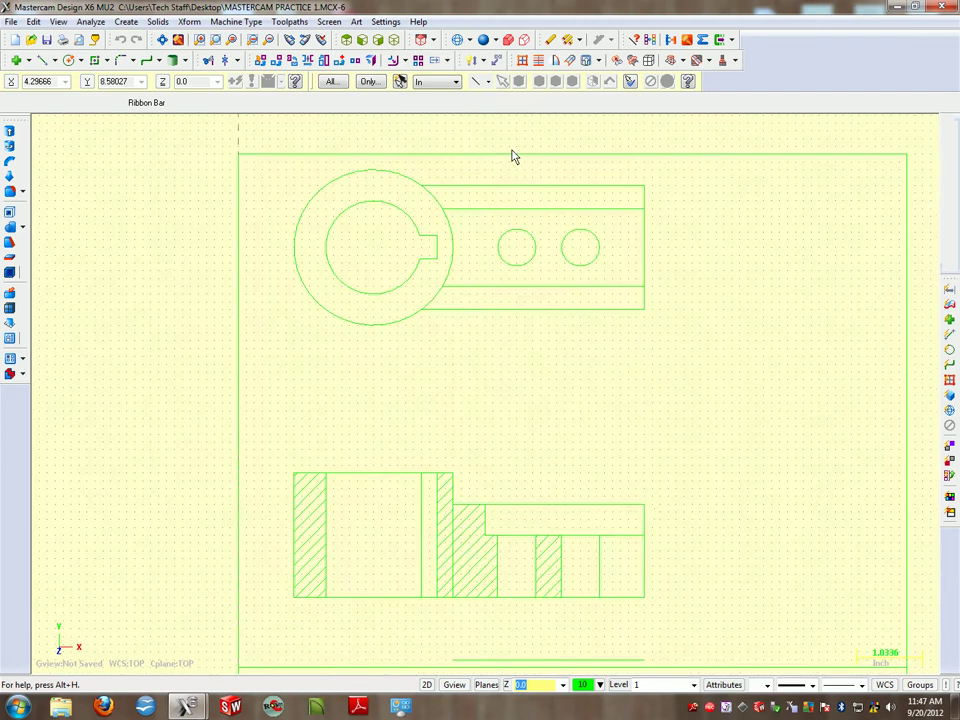
{"action": "scroll", "coordinate": [512, 156], "scroll_direction": "up", "scroll_amount": 1}
{"action": "scroll", "coordinate": [514, 182], "scroll_direction": "down", "scroll_amount": 1}
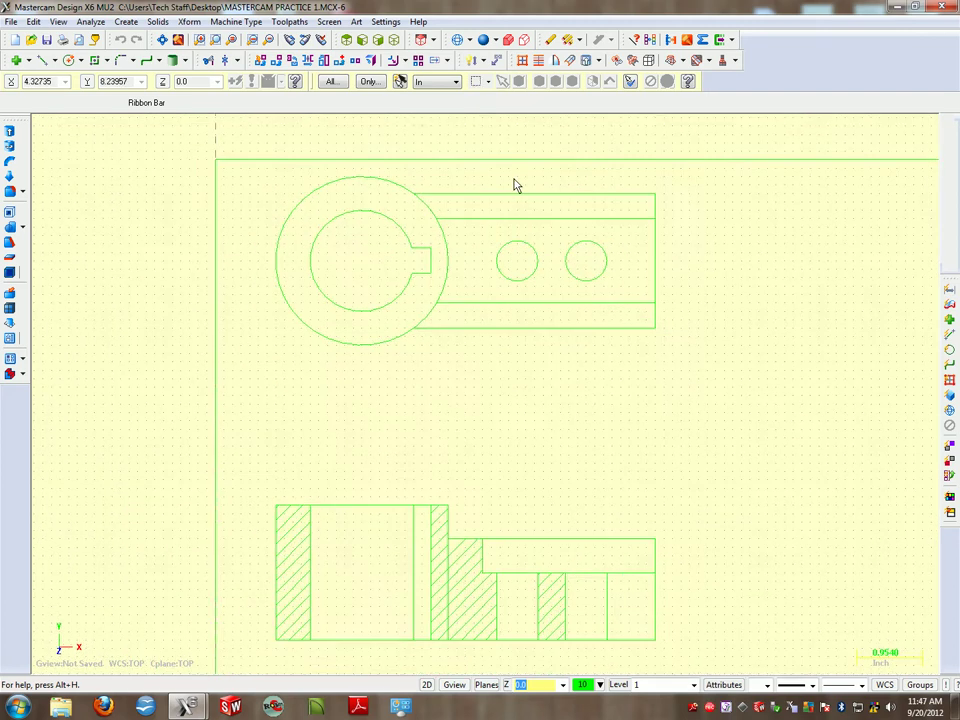
{"action": "scroll", "coordinate": [514, 184], "scroll_direction": "down", "scroll_amount": 1}
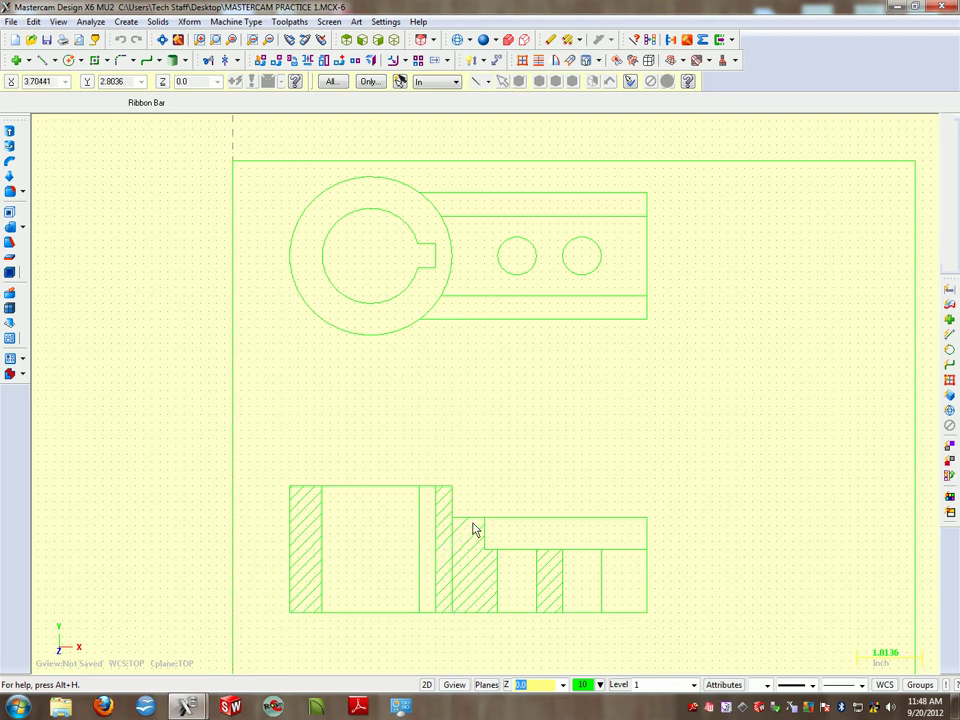
{"action": "left_click", "coordinate": [289, 499]}
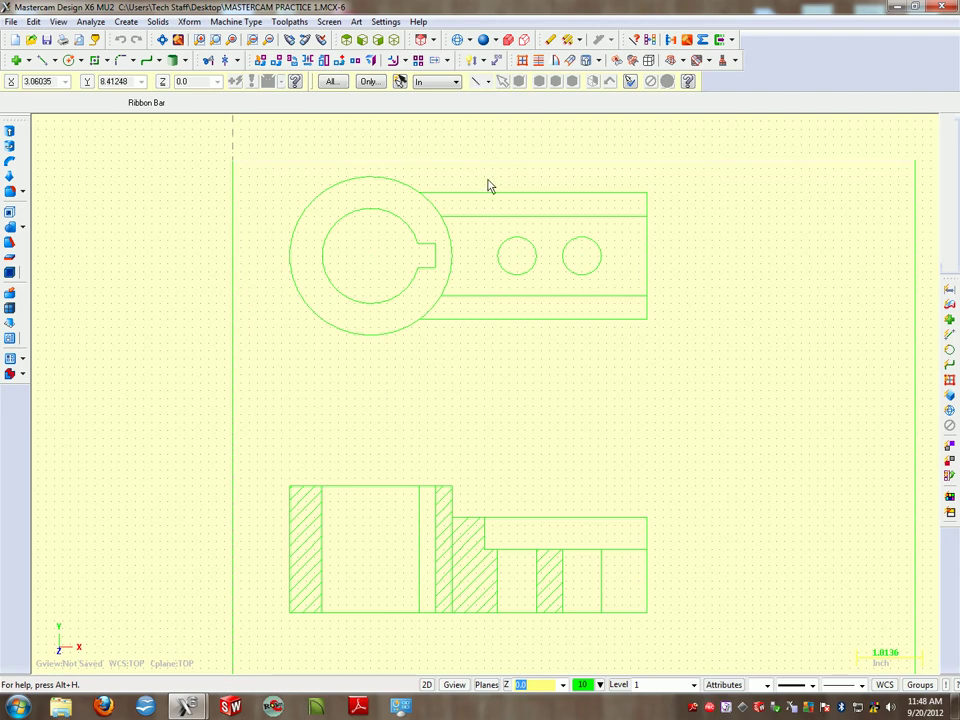
{"action": "left_click", "coordinate": [447, 252]}
{"action": "scroll", "coordinate": [448, 258], "scroll_direction": "down", "scroll_amount": 2}
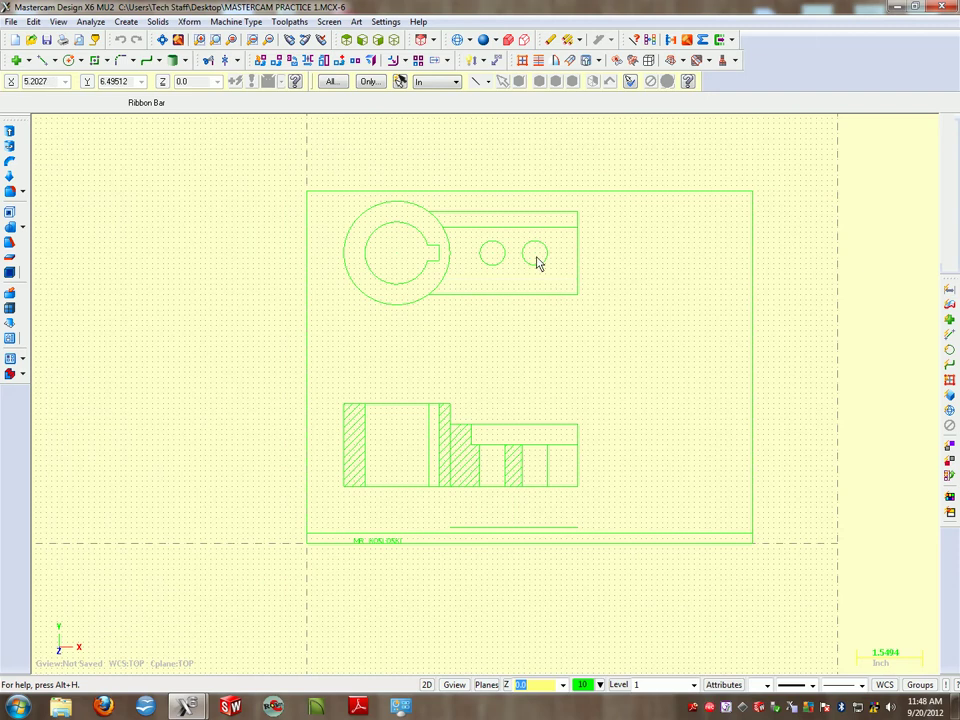
{"action": "left_click", "coordinate": [502, 261]}
{"action": "scroll", "coordinate": [331, 210], "scroll_direction": "up", "scroll_amount": 2}
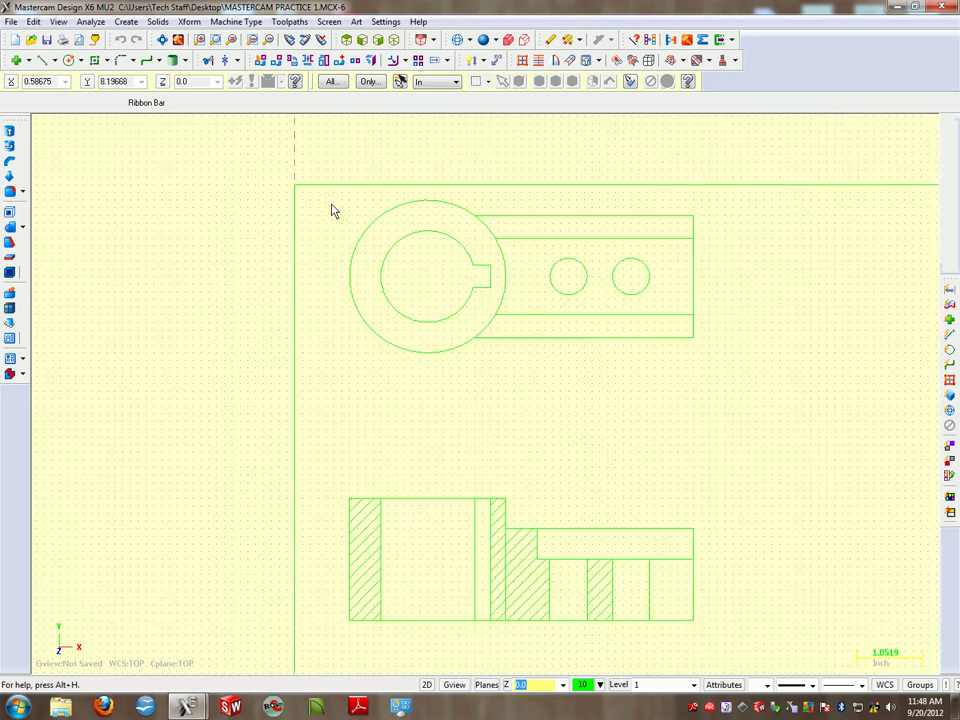
Window-select the hub's top-view geometry and copy it with Edit > Copy.
{"action": "left_click_drag", "start_coordinate": [304, 195], "coordinate": [868, 375]}
{"action": "scroll", "coordinate": [666, 246], "scroll_direction": "down", "scroll_amount": 3}
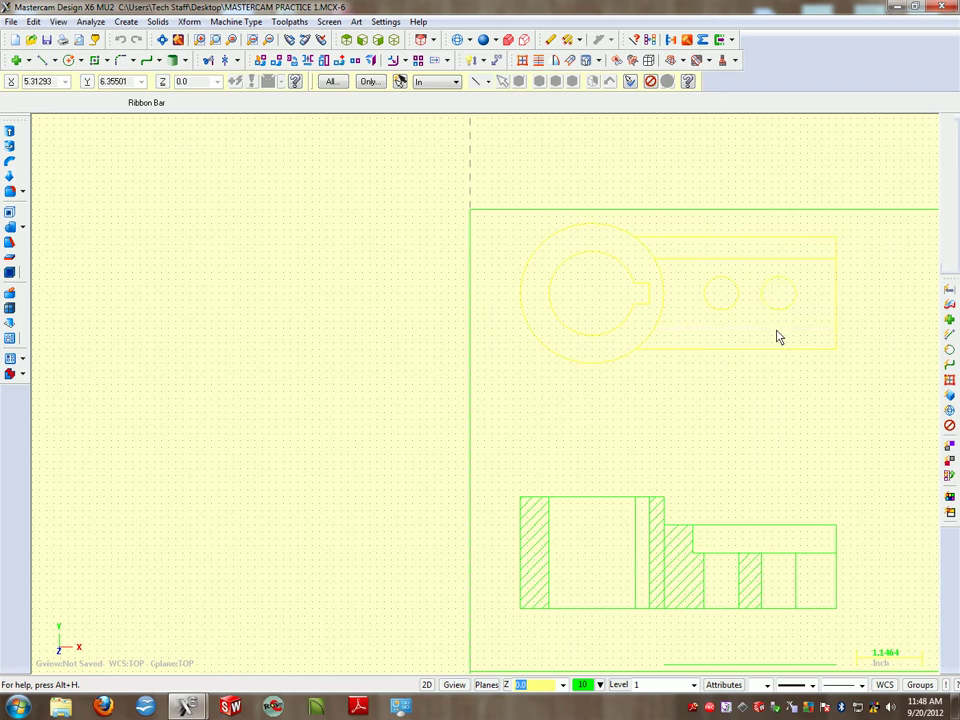
{"action": "left_click", "coordinate": [779, 276]}
{"action": "left_click", "coordinate": [33, 21]}
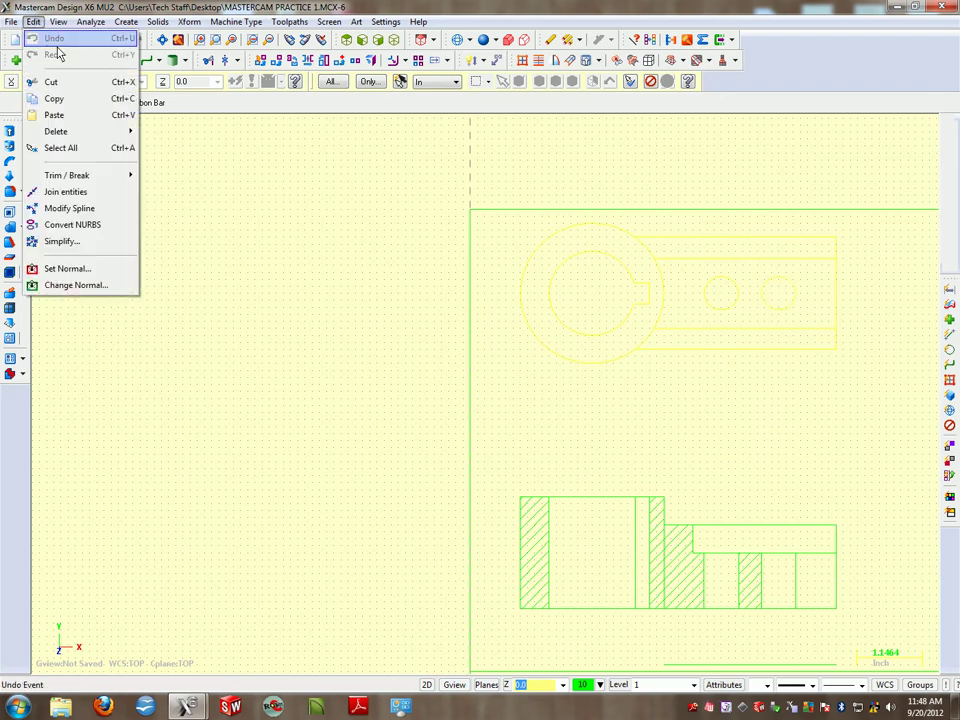
{"action": "left_click", "coordinate": [79, 100]}
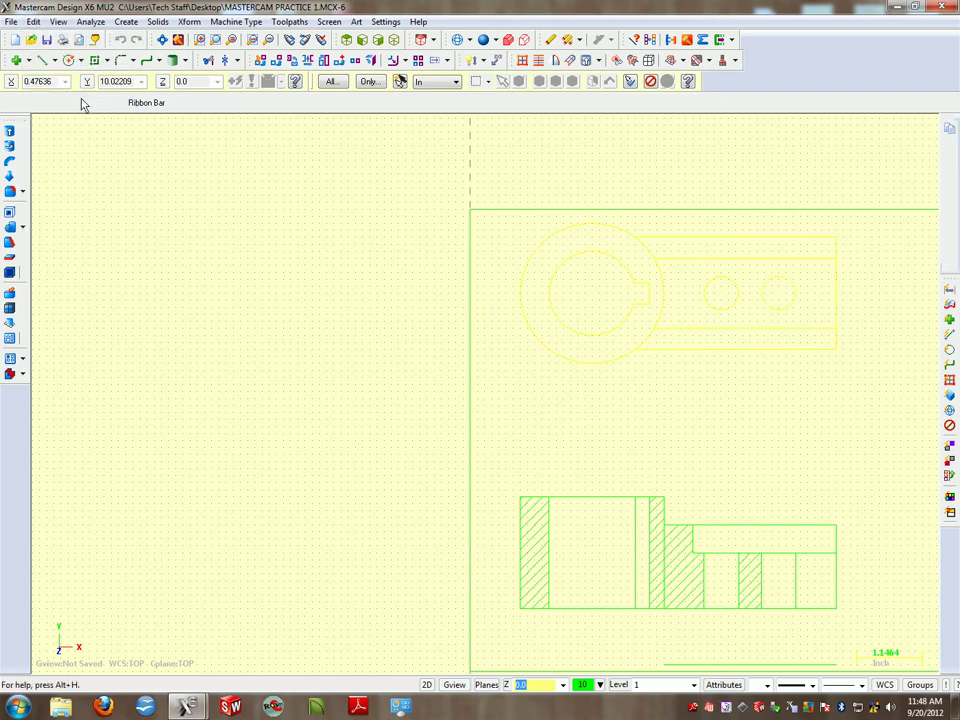
Start a blank file with File > New, pan the origin into place, and show the Operations Manager.
{"action": "left_click", "coordinate": [12, 22]}
{"action": "left_click", "coordinate": [20, 37]}
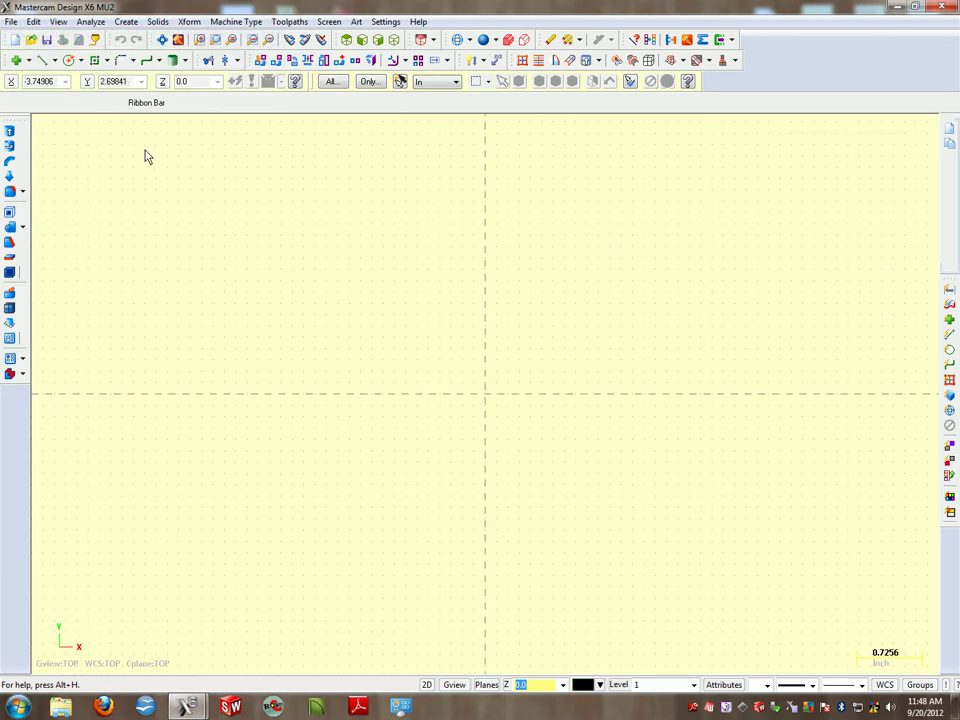
{"action": "scroll", "coordinate": [628, 287], "scroll_direction": "up", "scroll_amount": 2}
{"action": "scroll", "coordinate": [630, 287], "scroll_direction": "down", "scroll_amount": 1}
{"action": "scroll", "coordinate": [643, 238], "scroll_direction": "down", "scroll_amount": 3}
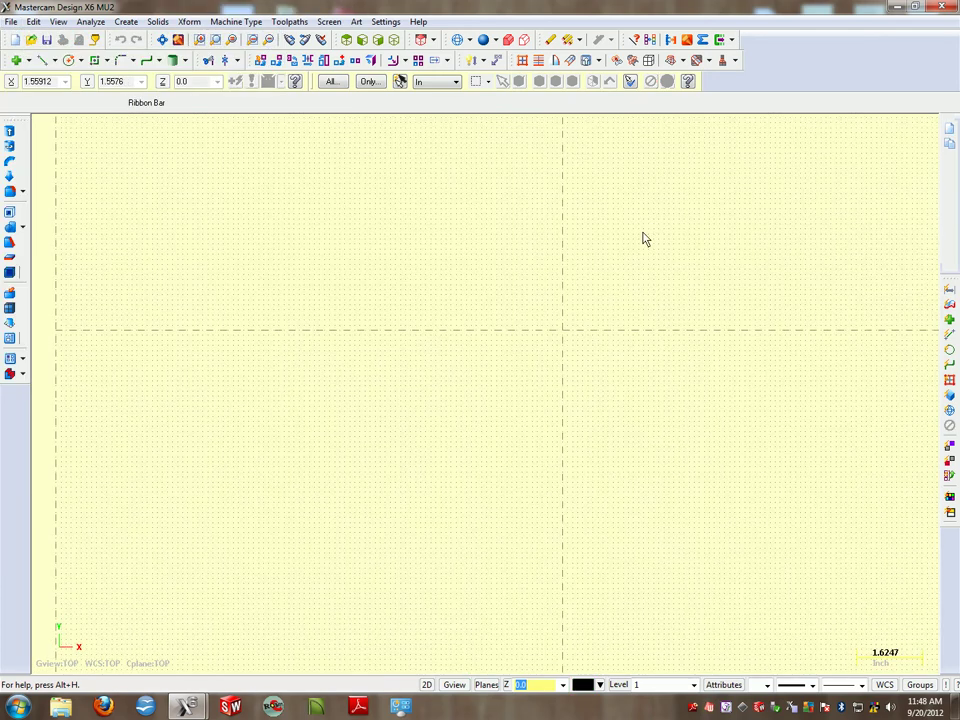
{"action": "middle_click_drag", "start_coordinate": [686, 214], "coordinate": [388, 399]}
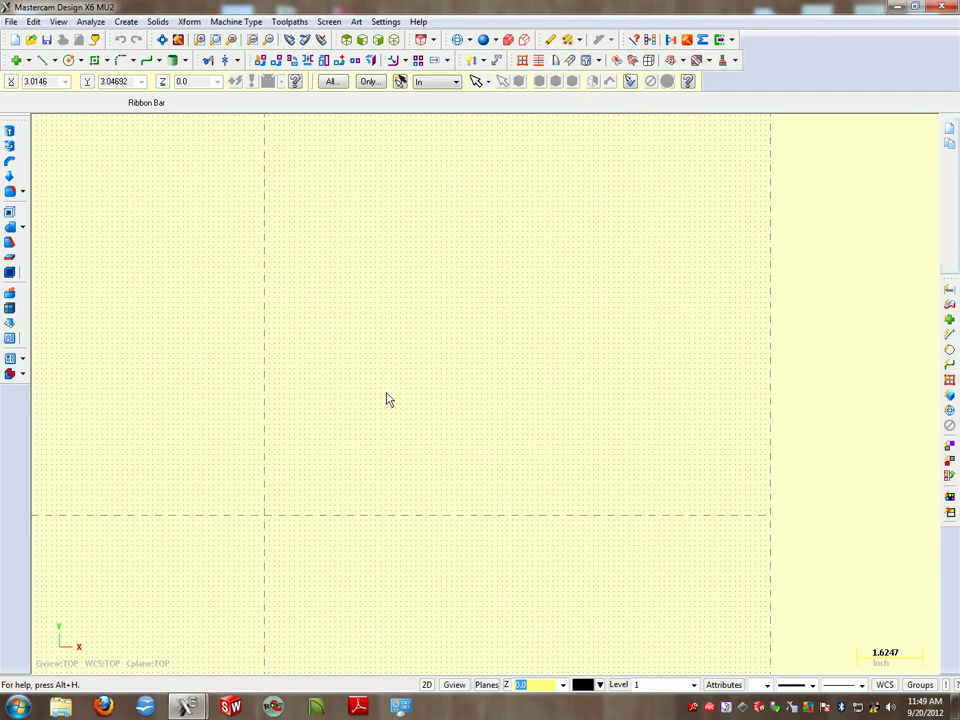
{"action": "key", "text": "alt+o"}
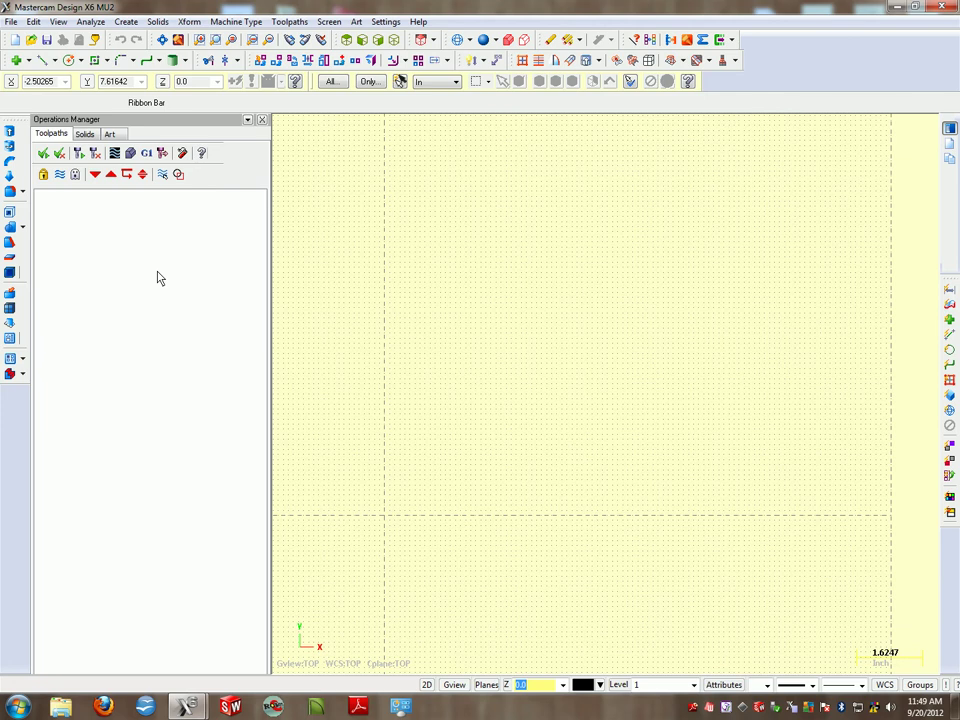
Load FOREST SCIENTIFIC 3X MILL.MMD-6 from the Mill machine types.
{"action": "left_click", "coordinate": [250, 23]}
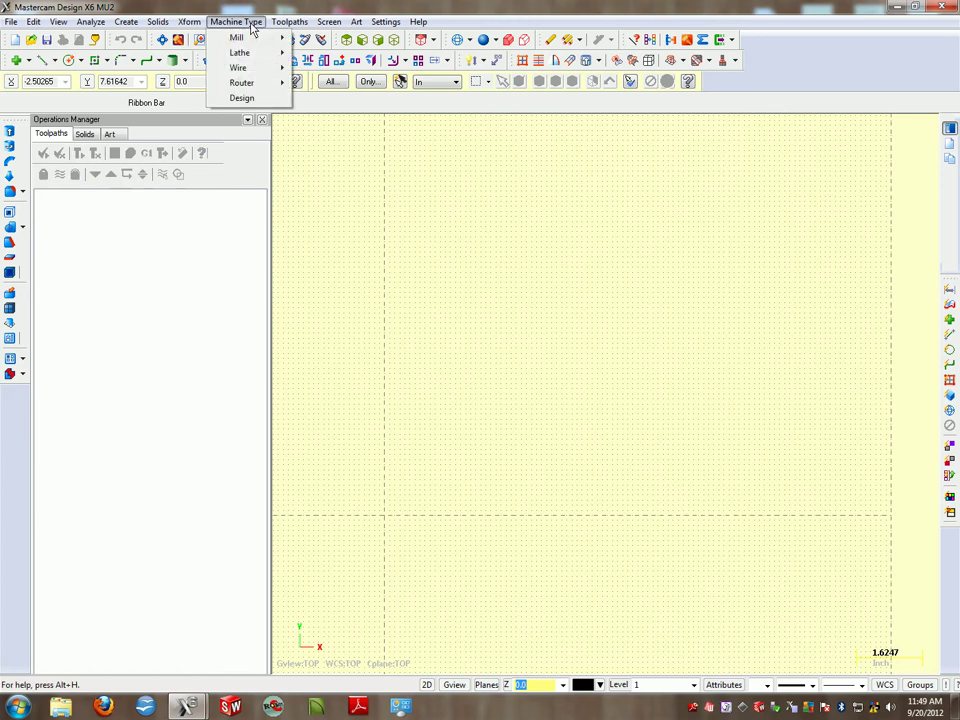
{"action": "mouse_move", "coordinate": [252, 54]}
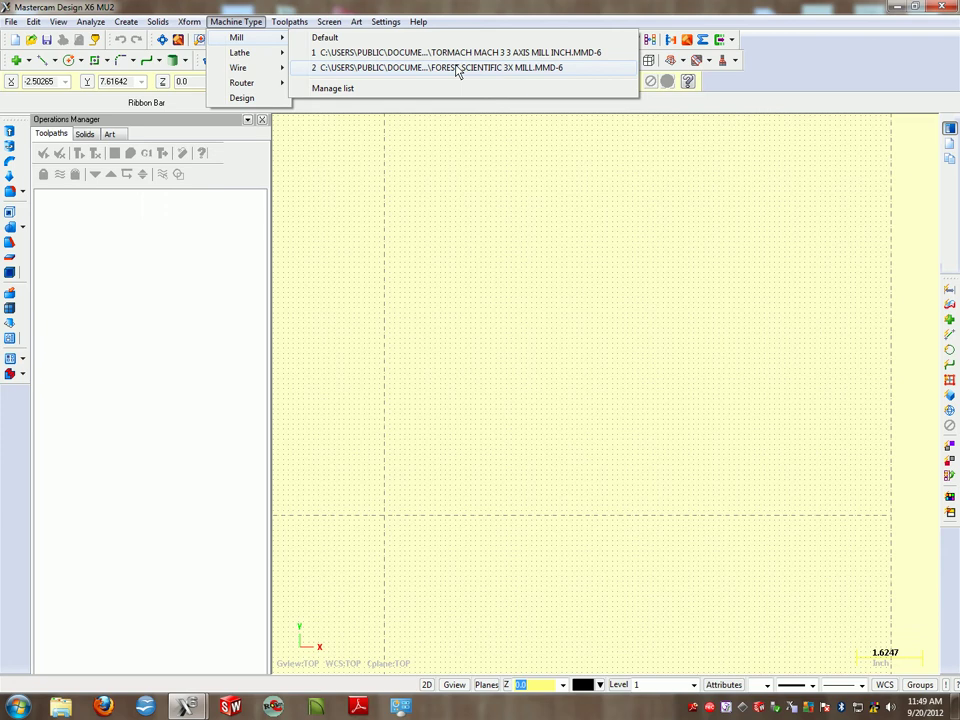
{"action": "left_click", "coordinate": [456, 68]}
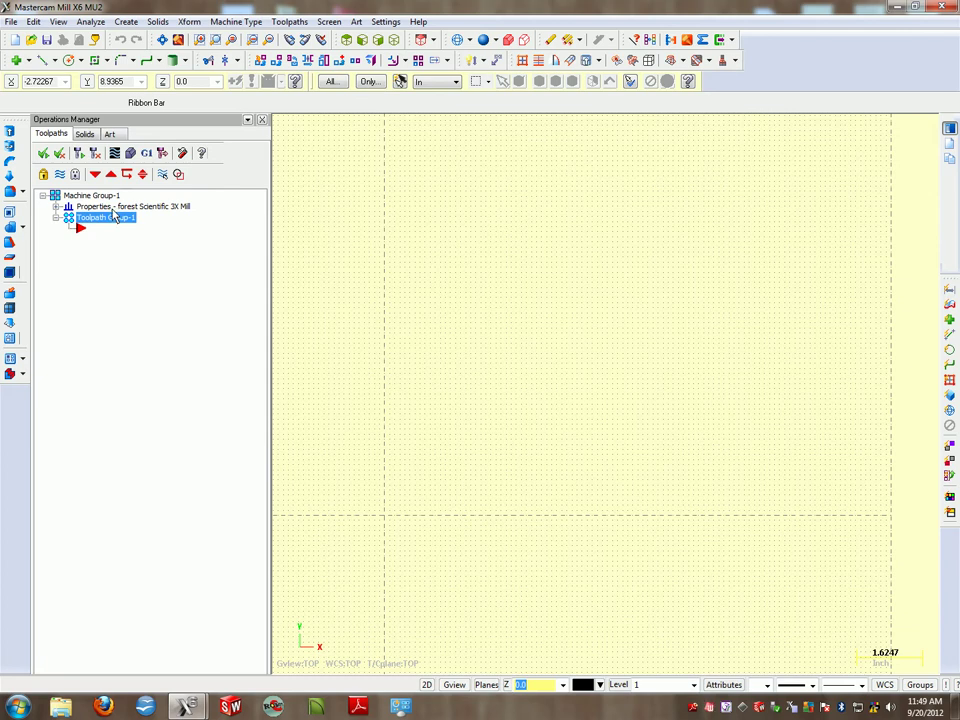
Set an 8 x 8 x 2 rectangular stock, with its origin at a corner and its outline displayed.
{"action": "left_click", "coordinate": [56, 207]}
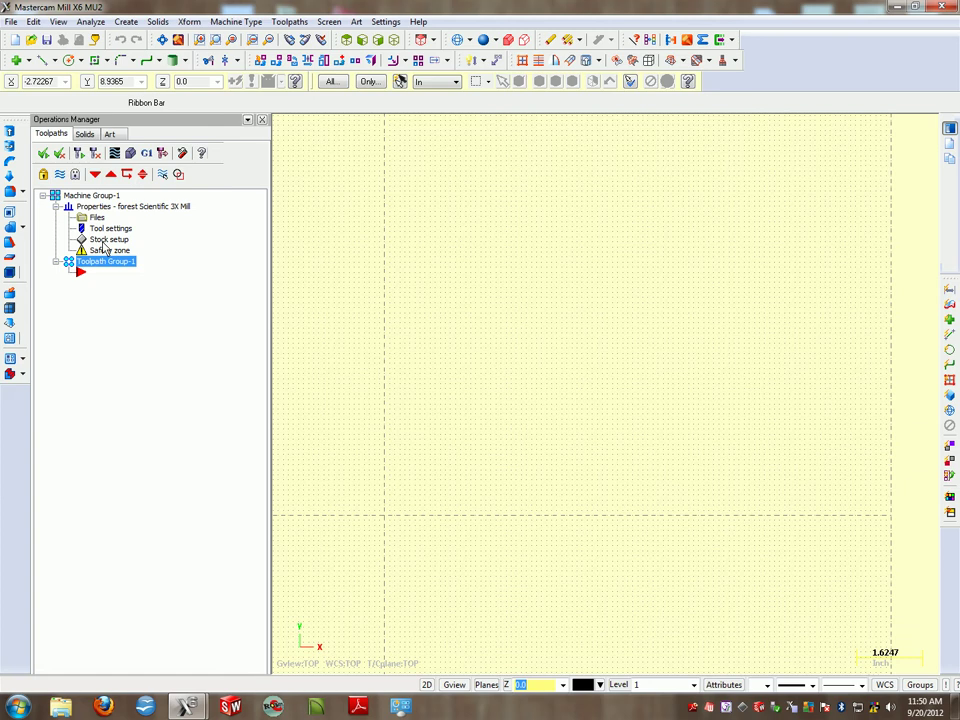
{"action": "left_click", "coordinate": [103, 243]}
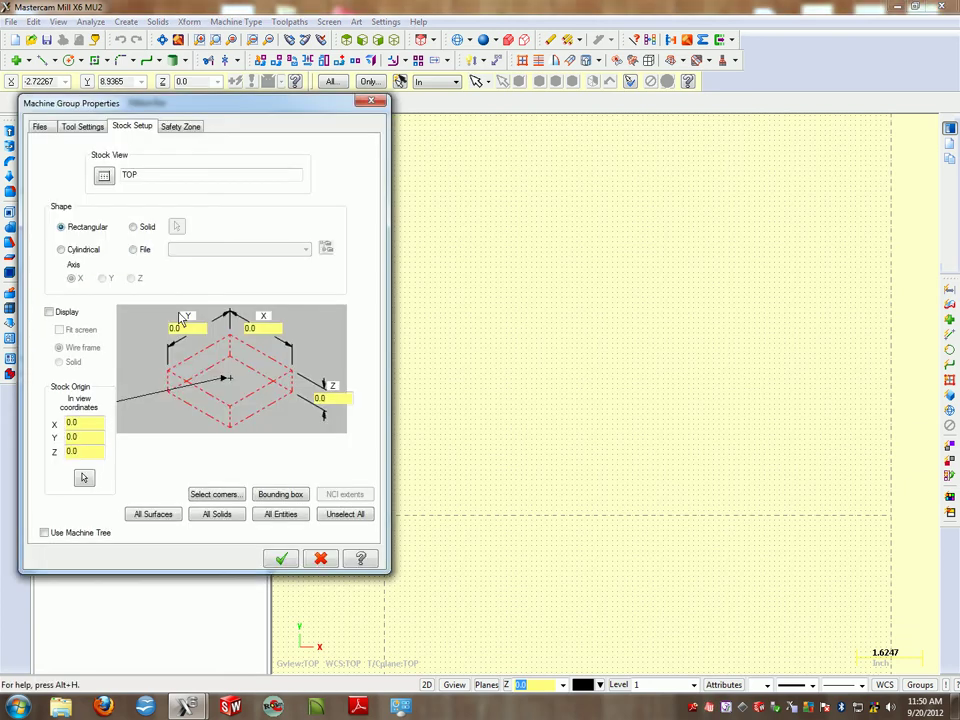
{"action": "left_click", "coordinate": [168, 376]}
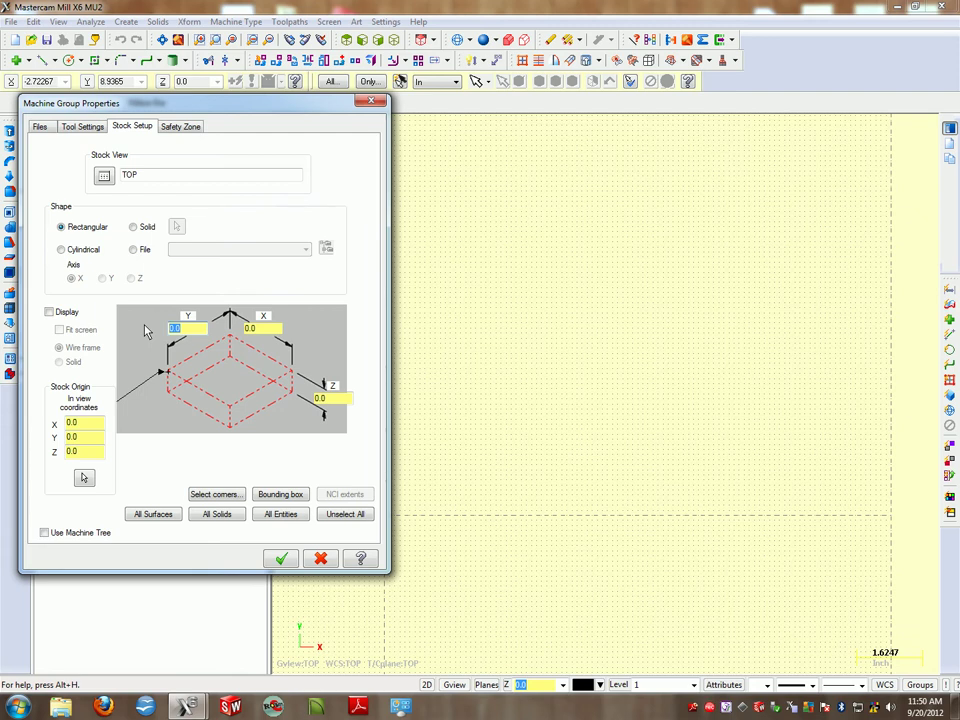
{"action": "type", "text": "8"}
{"action": "key", "text": "Tab"}
{"action": "type", "text": "8"}
{"action": "key", "text": "Tab"}
{"action": "type", "text": "2"}
{"action": "left_click", "coordinate": [50, 312]}
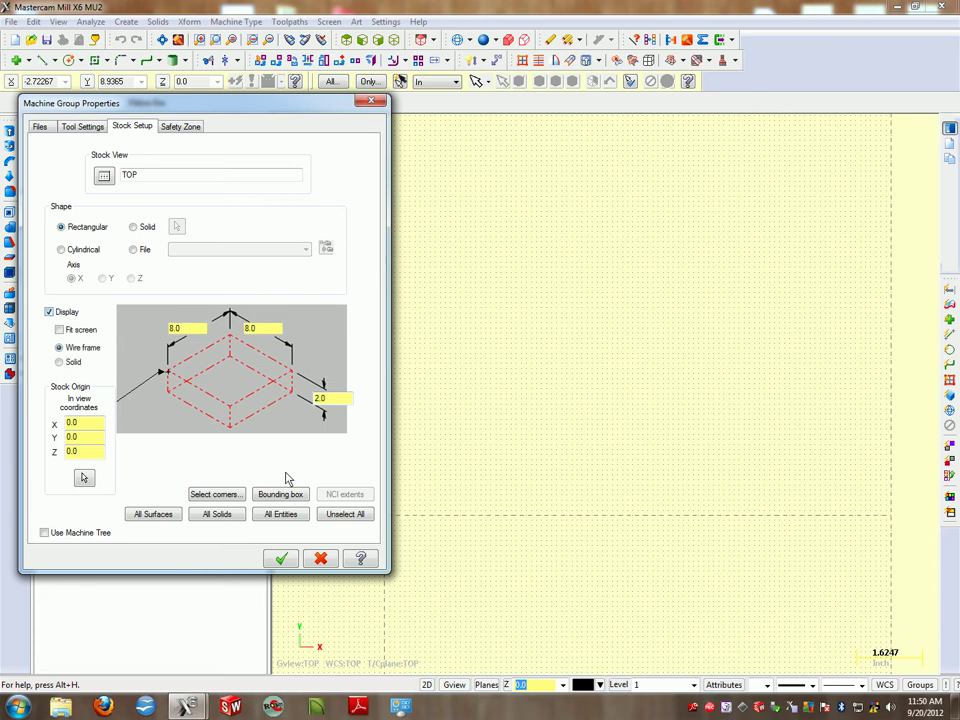
{"action": "left_click", "coordinate": [283, 559]}
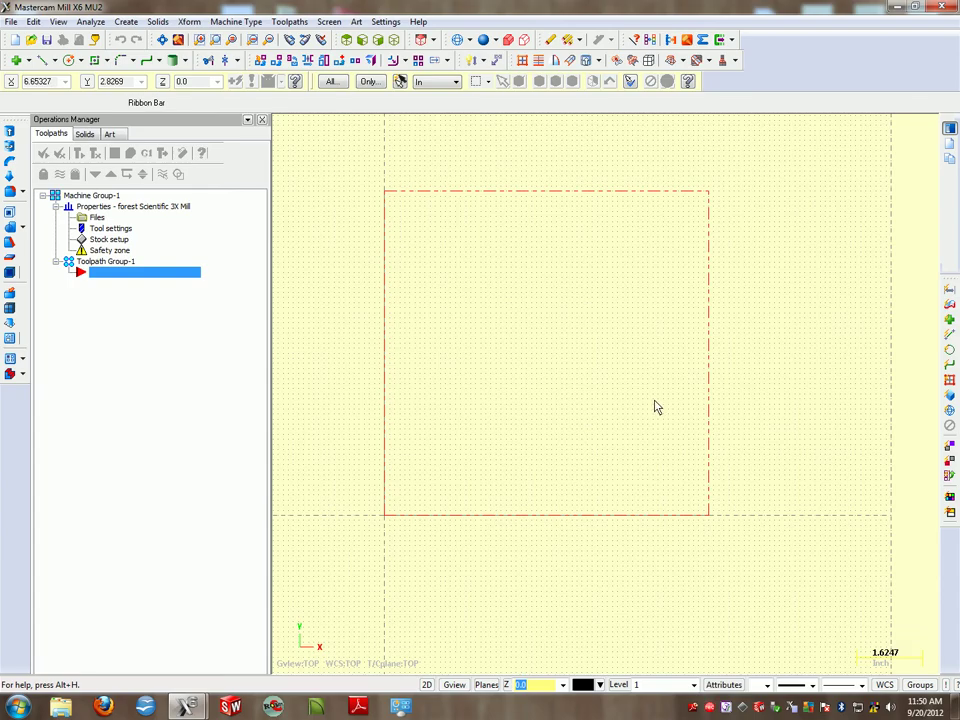
{"action": "mouse_move", "coordinate": [656, 409]}
{"action": "middle_mouse_down"}
{"action": "mouse_move", "coordinate": [643, 356]}
{"action": "mouse_move", "coordinate": [606, 321]}
{"action": "mouse_move", "coordinate": [480, 283]}
{"action": "mouse_move", "coordinate": [572, 299]}
{"action": "mouse_move", "coordinate": [639, 349]}
{"action": "mouse_move", "coordinate": [652, 410]}
{"action": "middle_mouse_up"}
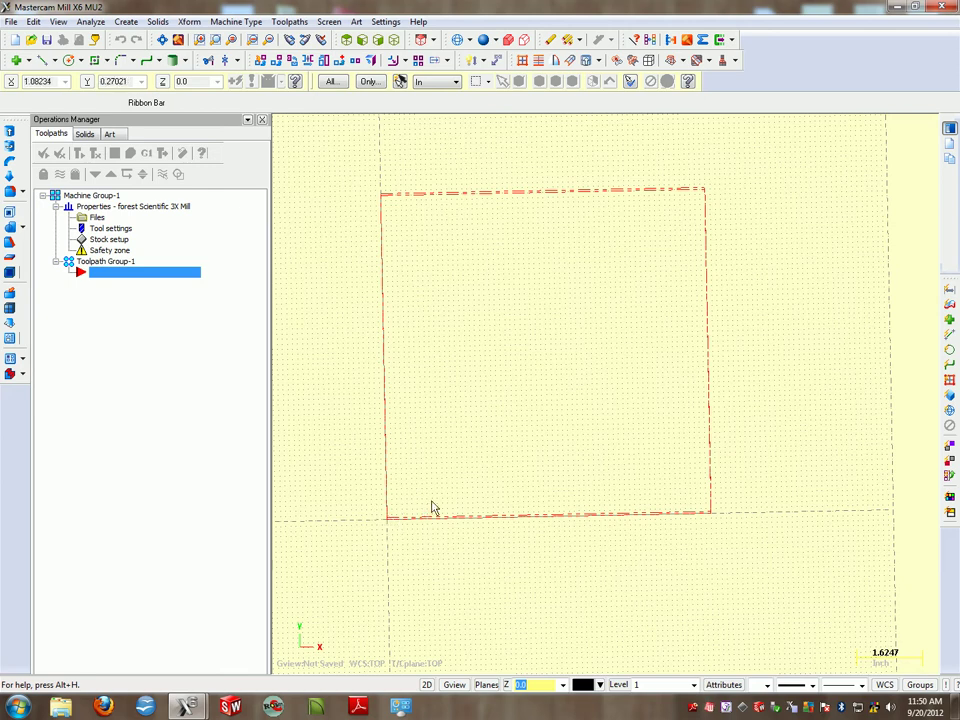
{"action": "left_click", "coordinate": [345, 40]}
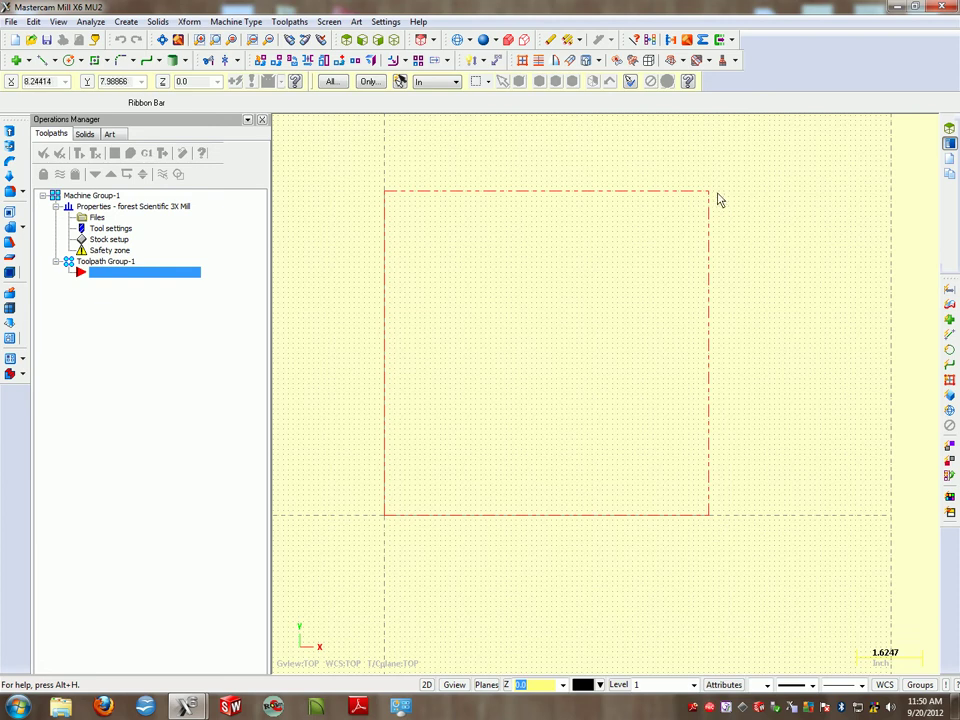
{"action": "scroll", "coordinate": [714, 202], "scroll_direction": "up", "scroll_amount": 1}
{"action": "scroll", "coordinate": [713, 203], "scroll_direction": "down", "scroll_amount": 4}
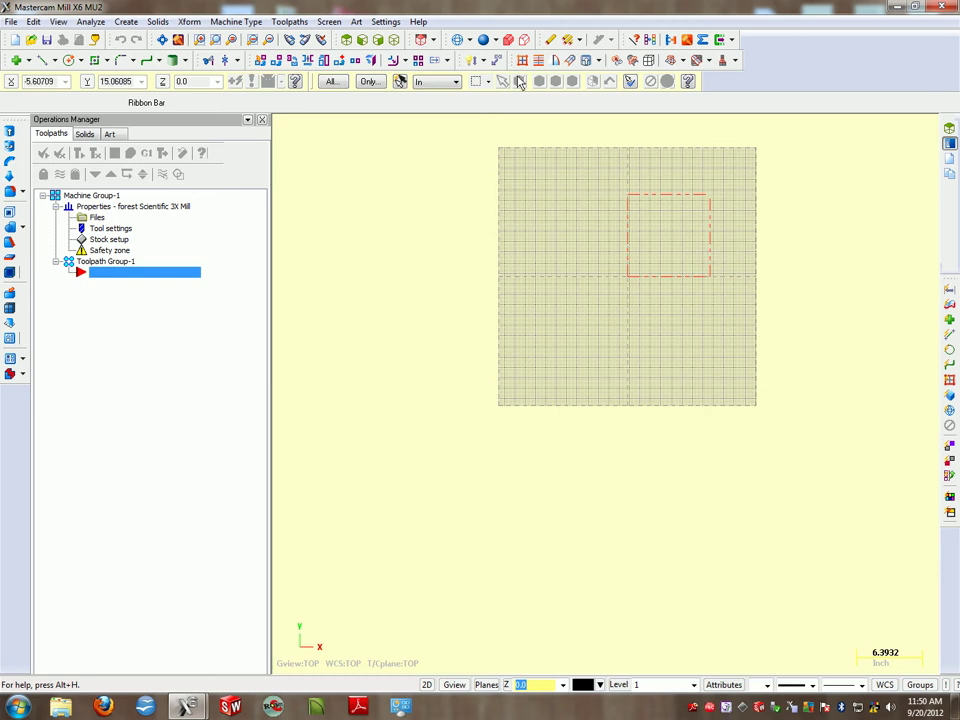
{"action": "scroll", "coordinate": [694, 236], "scroll_direction": "up", "scroll_amount": 3}
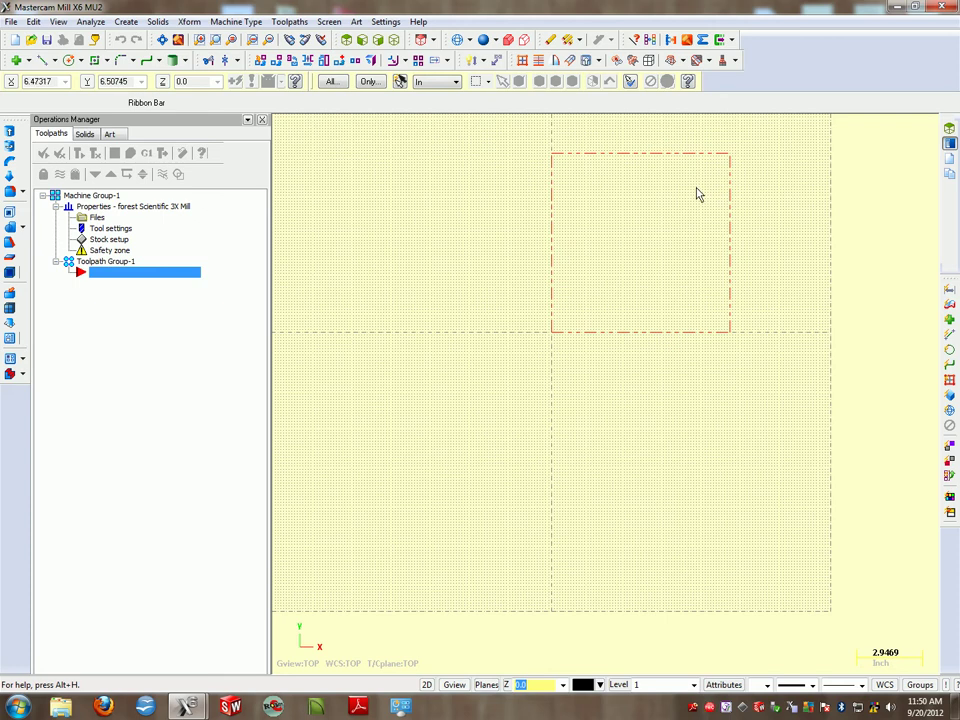
{"action": "middle_click_drag", "start_coordinate": [674, 162], "coordinate": [615, 279]}
{"action": "scroll", "coordinate": [615, 279], "scroll_direction": "up", "scroll_amount": 2}
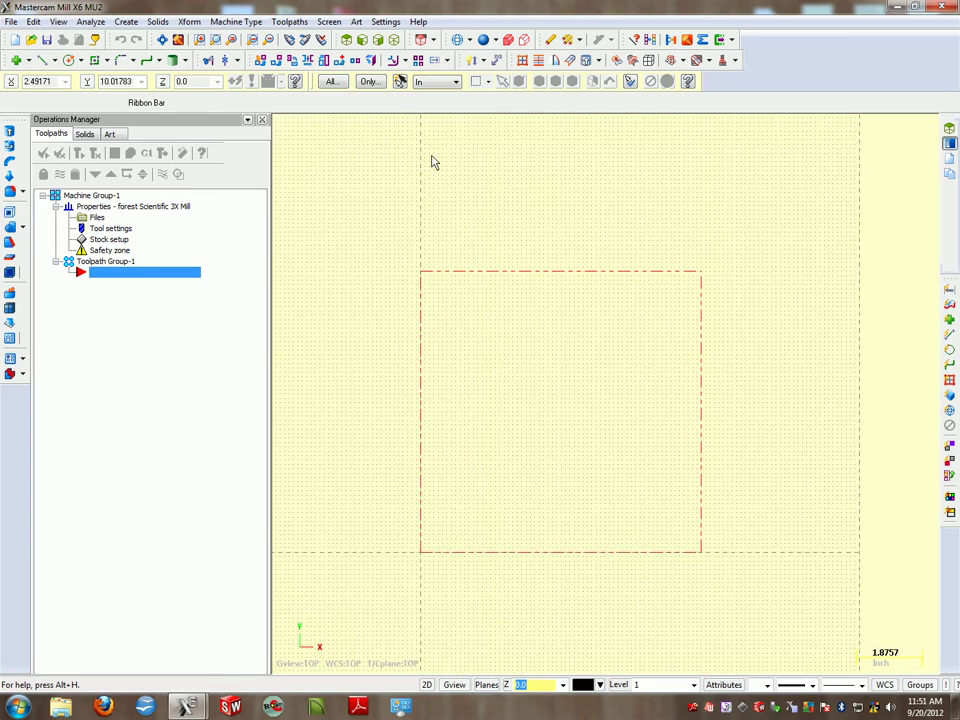
{"action": "left_click", "coordinate": [36, 22]}
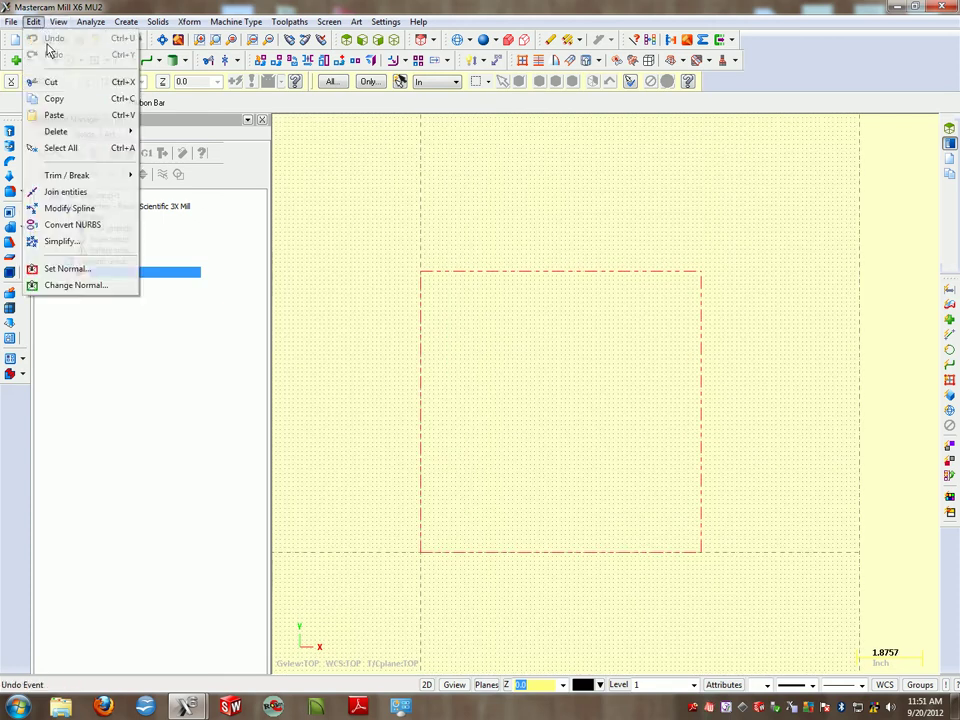
{"action": "left_click", "coordinate": [86, 115]}
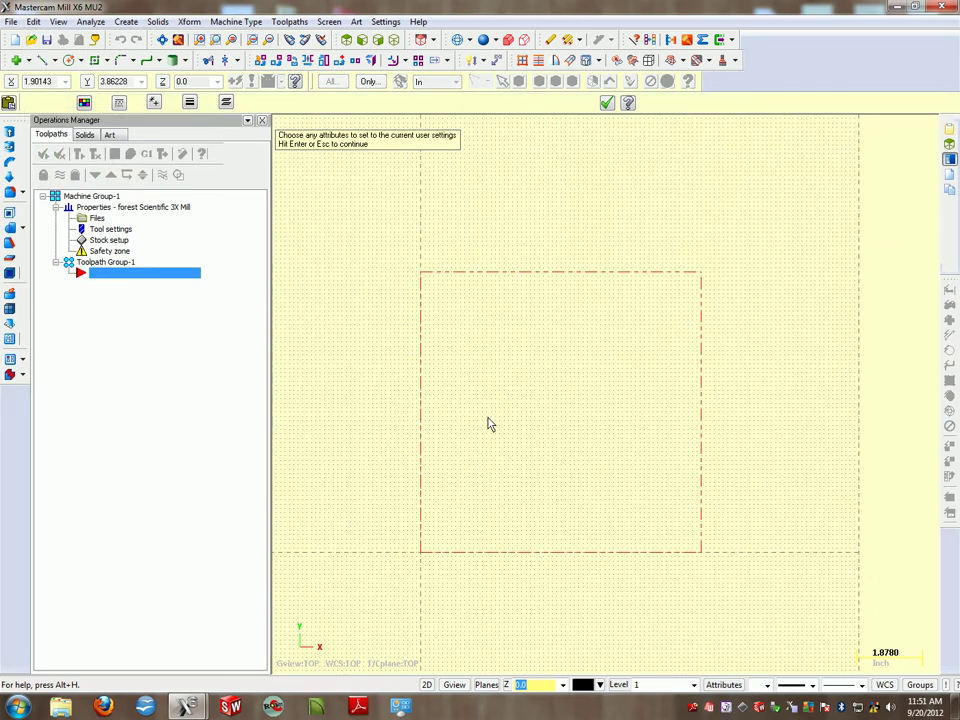
{"action": "key", "text": "Return"}
{"action": "scroll", "coordinate": [541, 370], "scroll_direction": "down", "scroll_amount": 1}
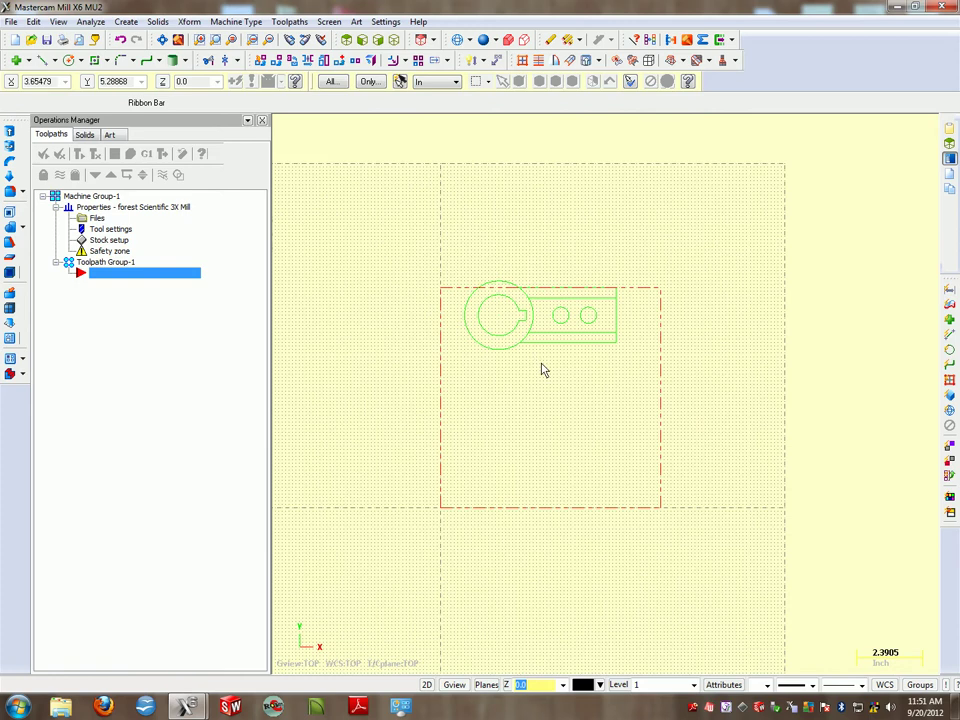
{"action": "scroll", "coordinate": [612, 418], "scroll_direction": "down", "scroll_amount": 1}
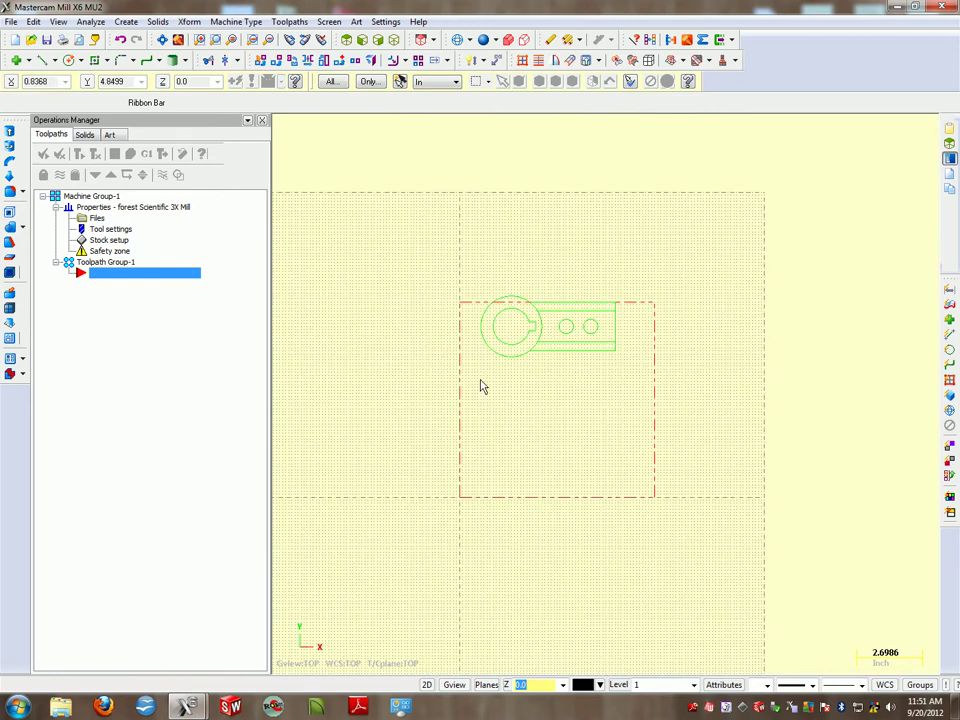
{"action": "left_click_drag", "start_coordinate": [459, 268], "coordinate": [680, 398]}
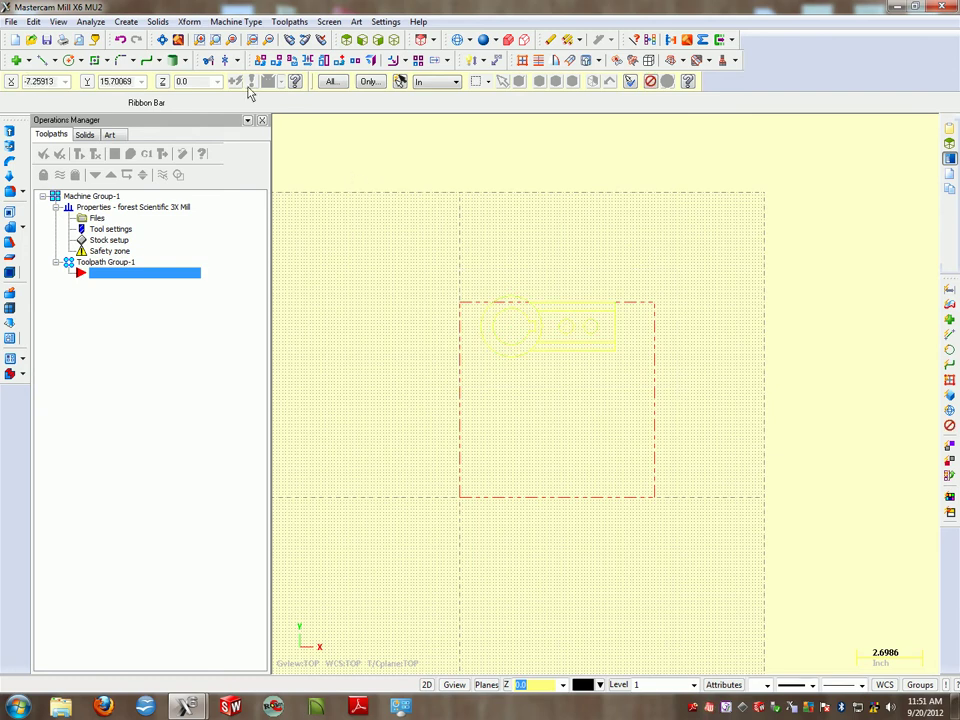
Translate the hub geometry from the circle's bottom point down to the stock centre.
{"action": "left_click", "coordinate": [189, 21]}
{"action": "left_click", "coordinate": [232, 240]}
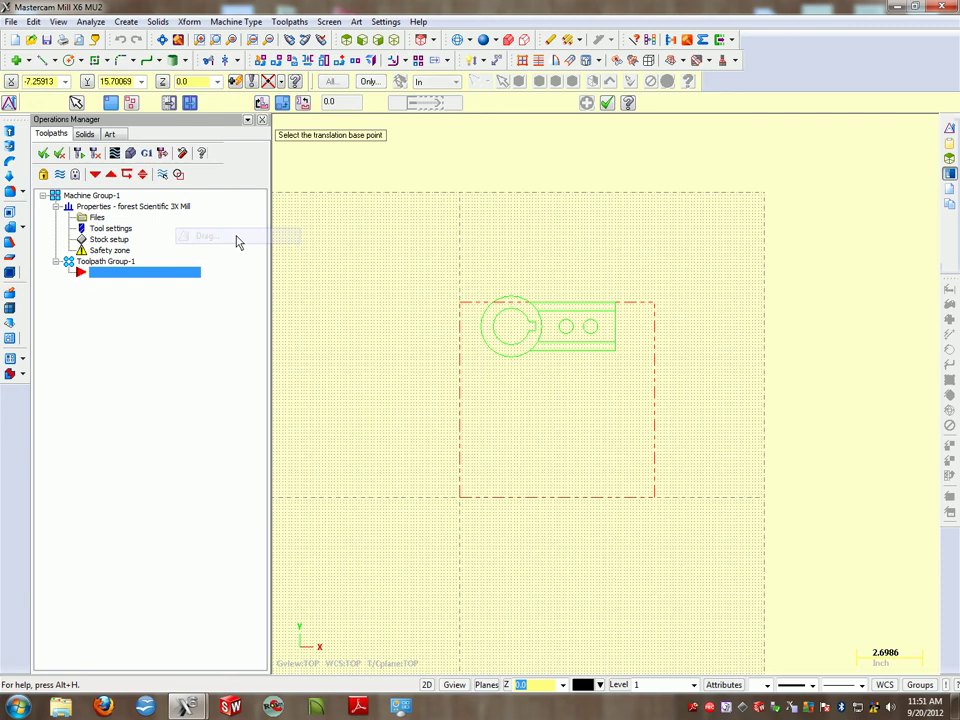
{"action": "left_click", "coordinate": [167, 104]}
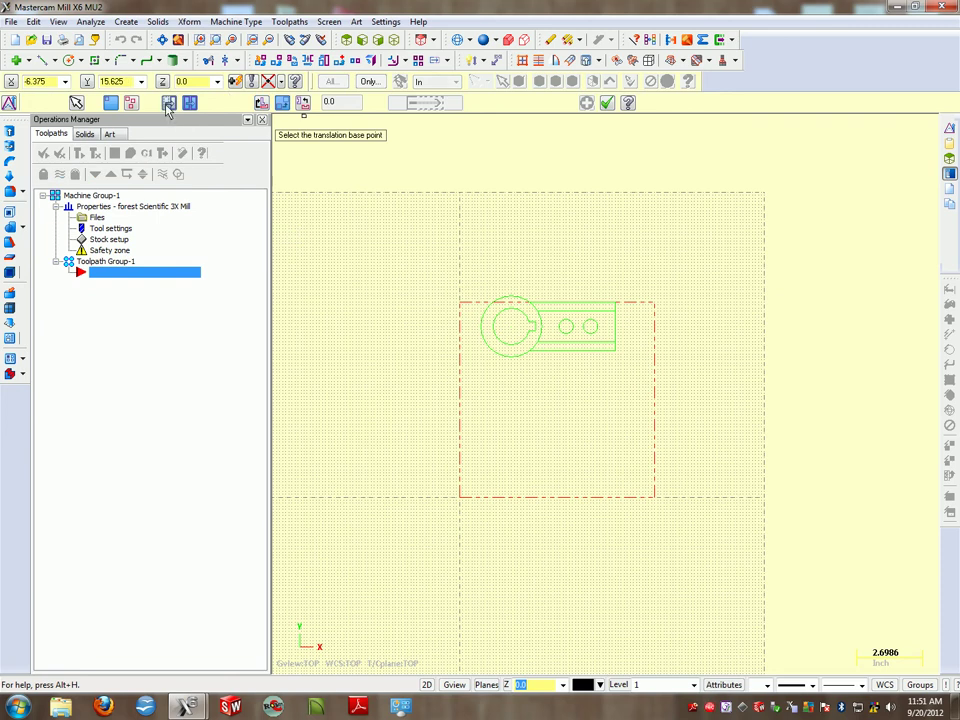
{"action": "left_click", "coordinate": [526, 355]}
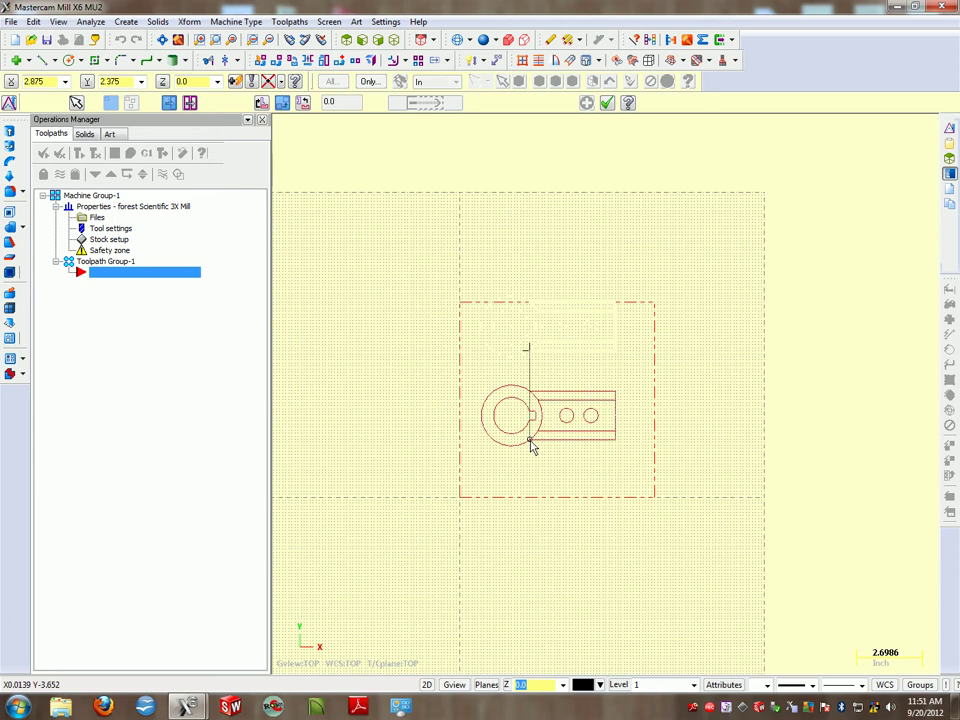
{"action": "left_click", "coordinate": [531, 445]}
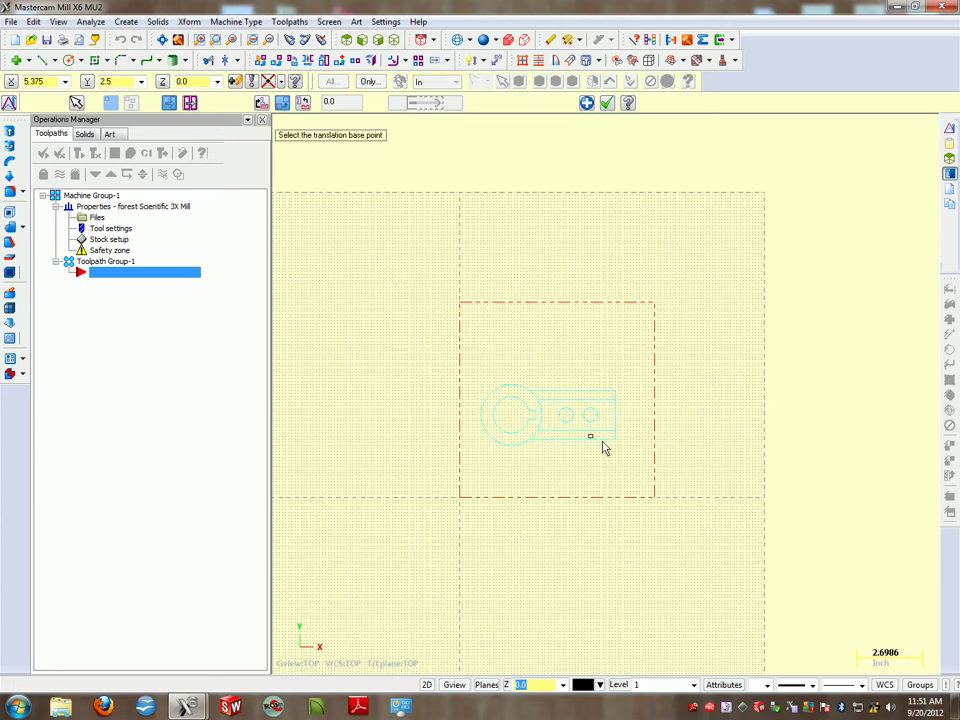
{"action": "key", "text": "Return"}
{"action": "scroll", "coordinate": [576, 454], "scroll_direction": "down", "scroll_amount": 1}
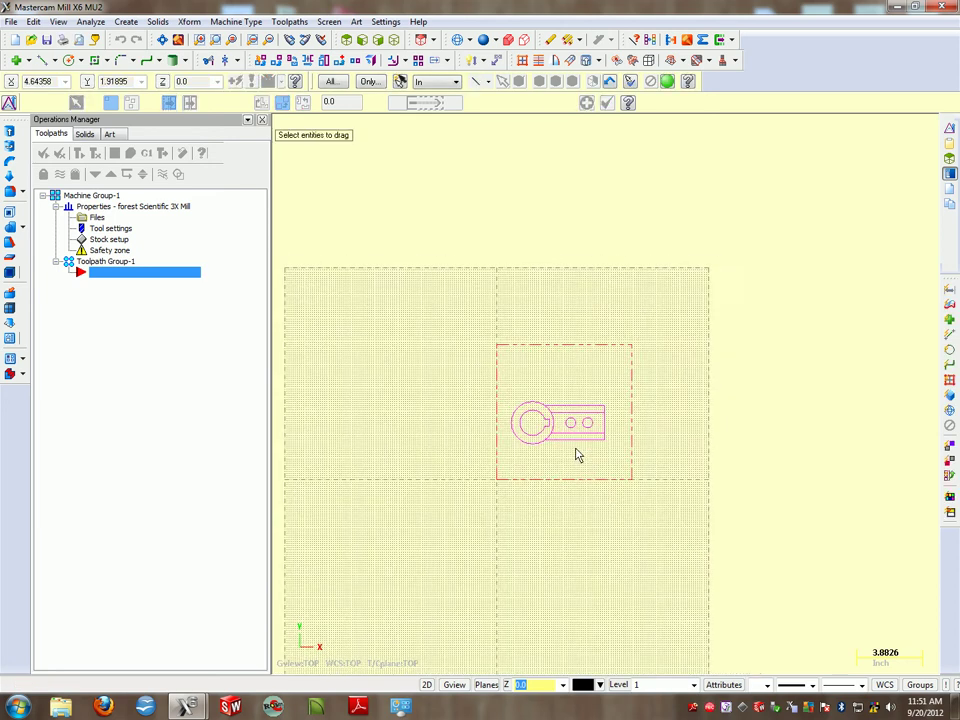
{"action": "scroll", "coordinate": [576, 454], "scroll_direction": "up", "scroll_amount": 6}
{"action": "middle_click_drag", "start_coordinate": [639, 471], "coordinate": [557, 362]}
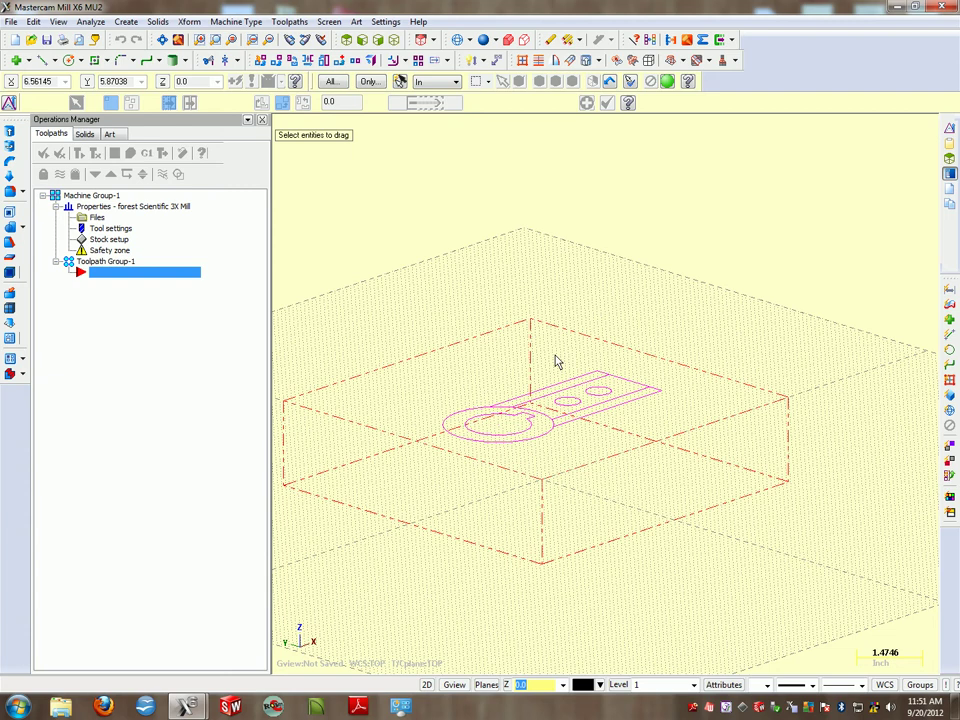
Orbit and zoom to inspect the hub on the stock's top face, then open the Toolpaths menu.
{"action": "middle_click_drag", "start_coordinate": [557, 362], "coordinate": [591, 450]}
{"action": "scroll", "coordinate": [574, 420], "scroll_direction": "up", "scroll_amount": 6}
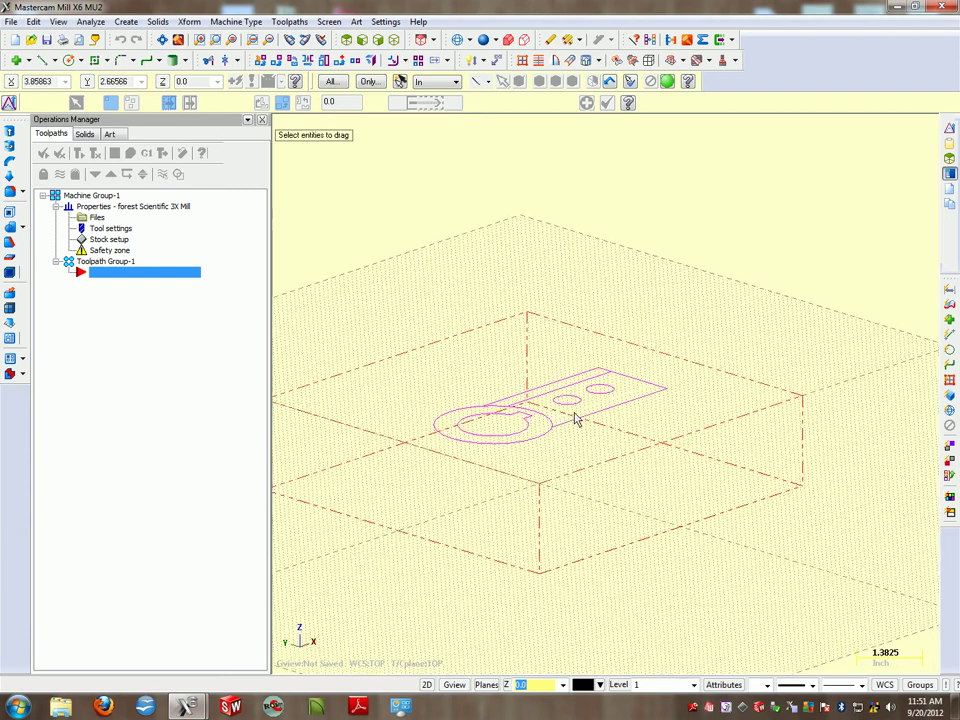
{"action": "scroll", "coordinate": [574, 410], "scroll_direction": "up", "scroll_amount": 1}
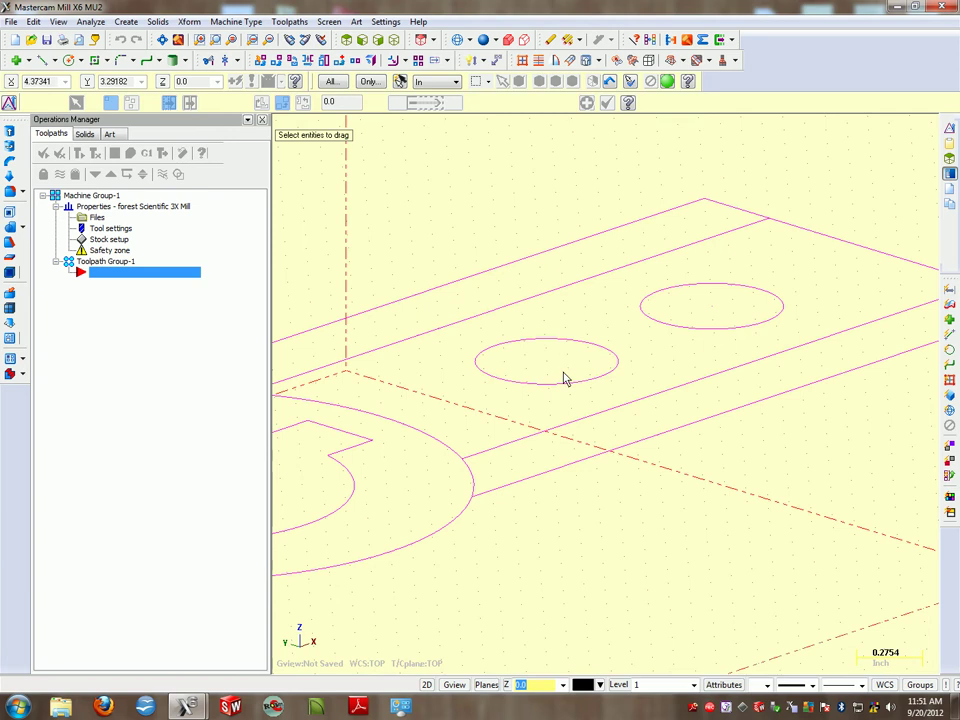
{"action": "scroll", "coordinate": [600, 560], "scroll_direction": "down", "scroll_amount": 4}
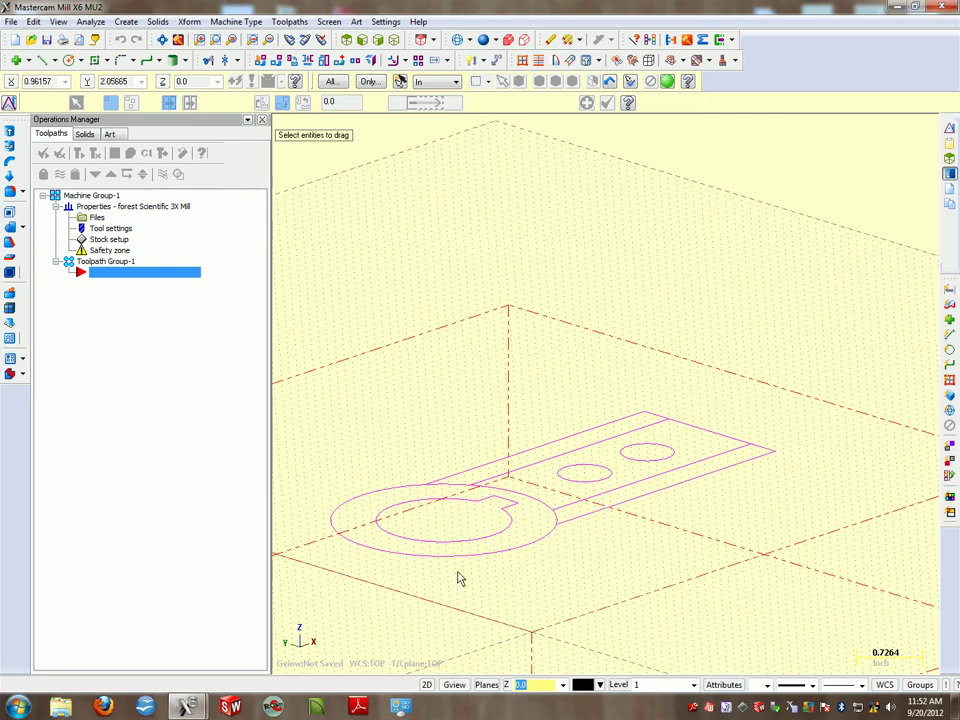
{"action": "scroll", "coordinate": [512, 540], "scroll_direction": "down", "scroll_amount": 5}
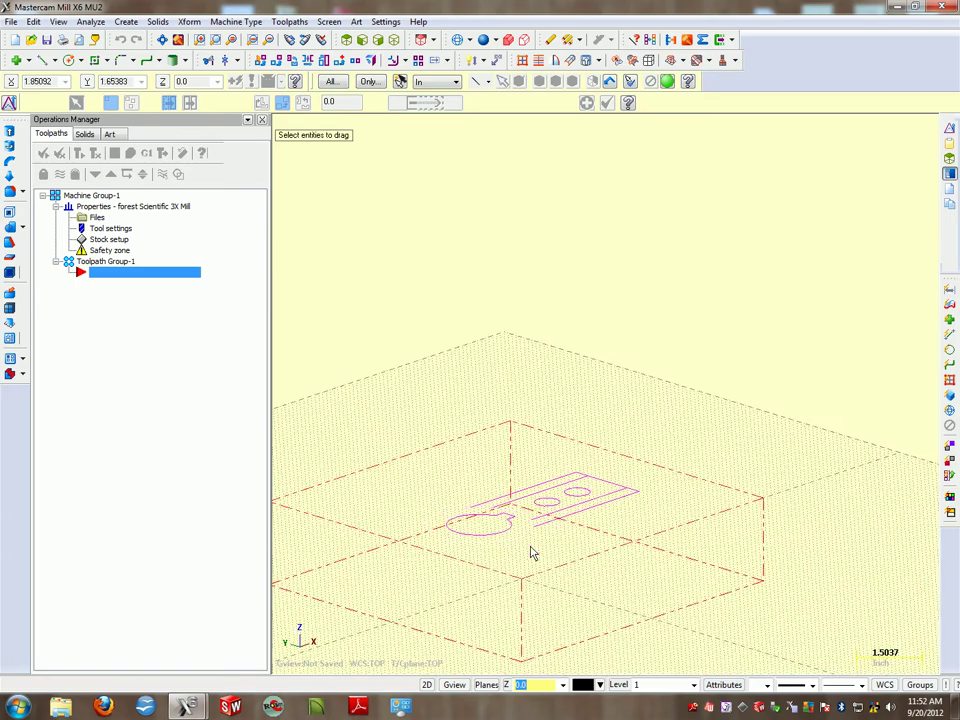
{"action": "middle_click_drag", "start_coordinate": [533, 553], "coordinate": [537, 520]}
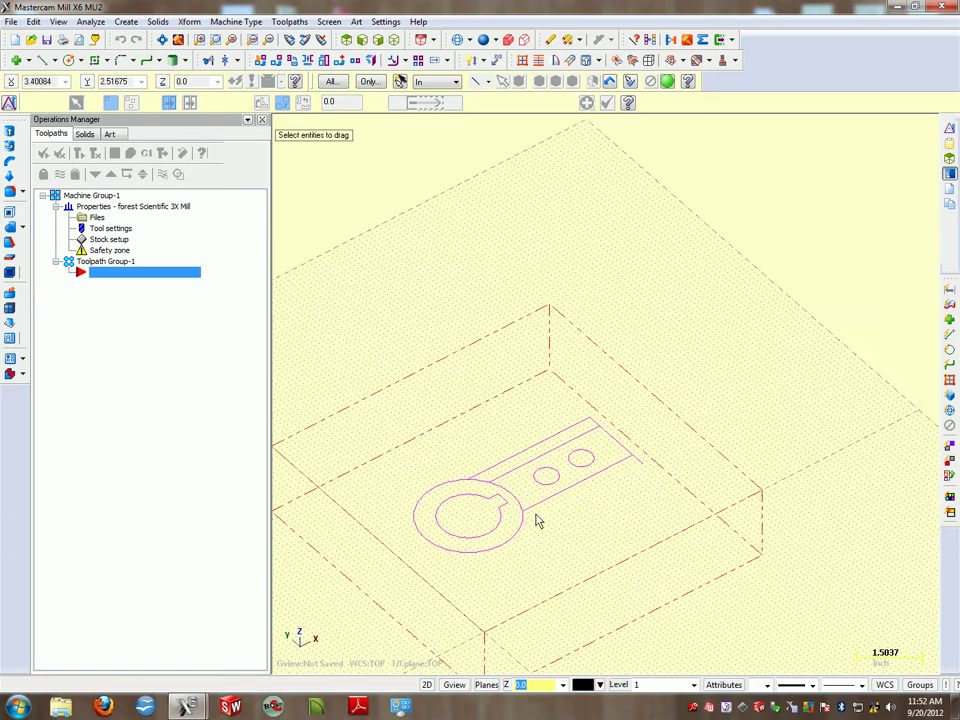
{"action": "scroll", "coordinate": [537, 520], "scroll_direction": "up", "scroll_amount": 4}
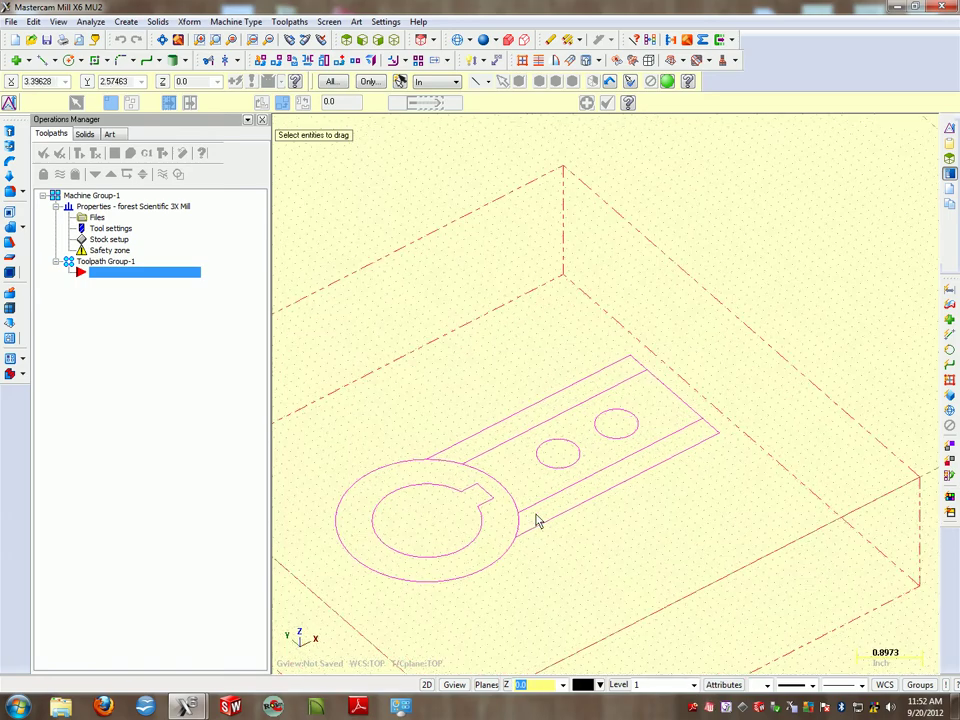
{"action": "left_click", "coordinate": [292, 22]}
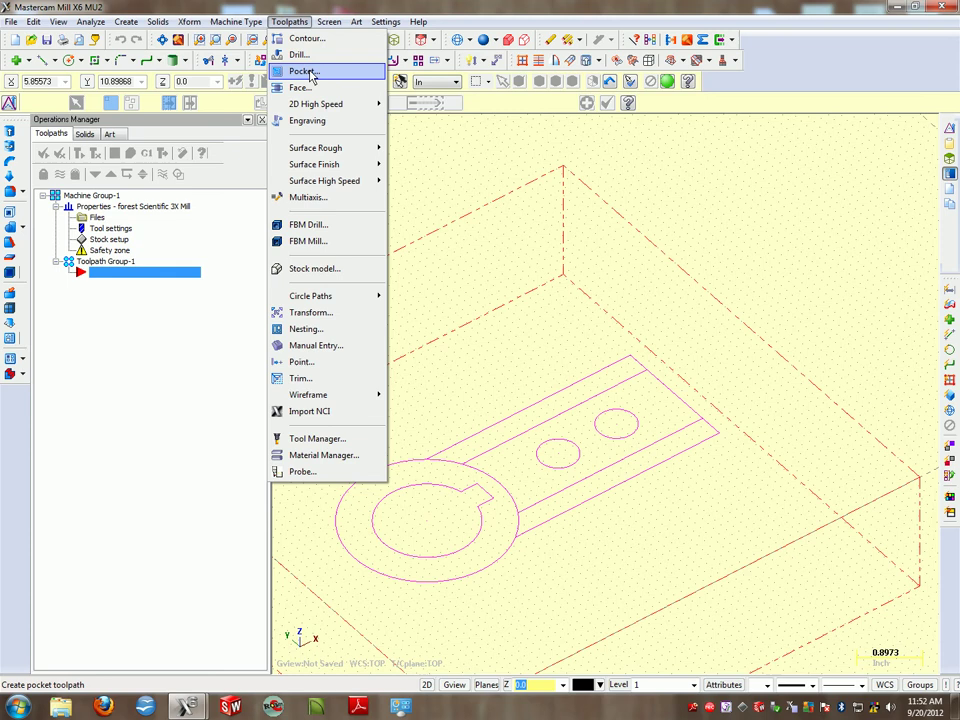
Create a Pocket toolpath named pocket, area-chaining the right and middle small holes and the keyed circle.
{"action": "left_click", "coordinate": [311, 75]}
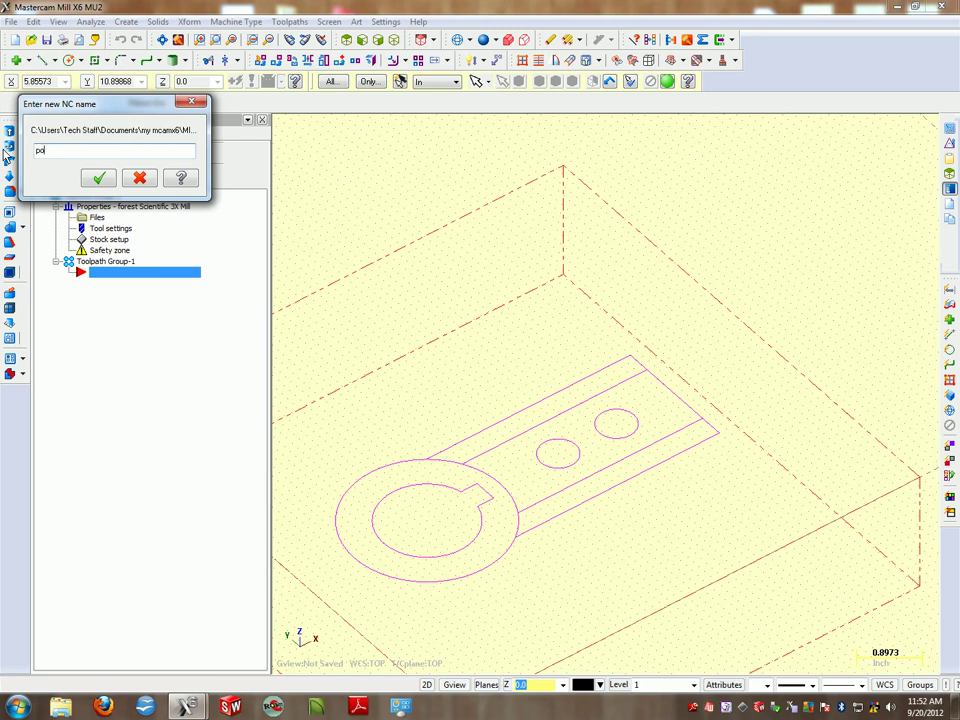
{"action": "left_click", "coordinate": [100, 178]}
{"action": "left_click", "coordinate": [120, 222]}
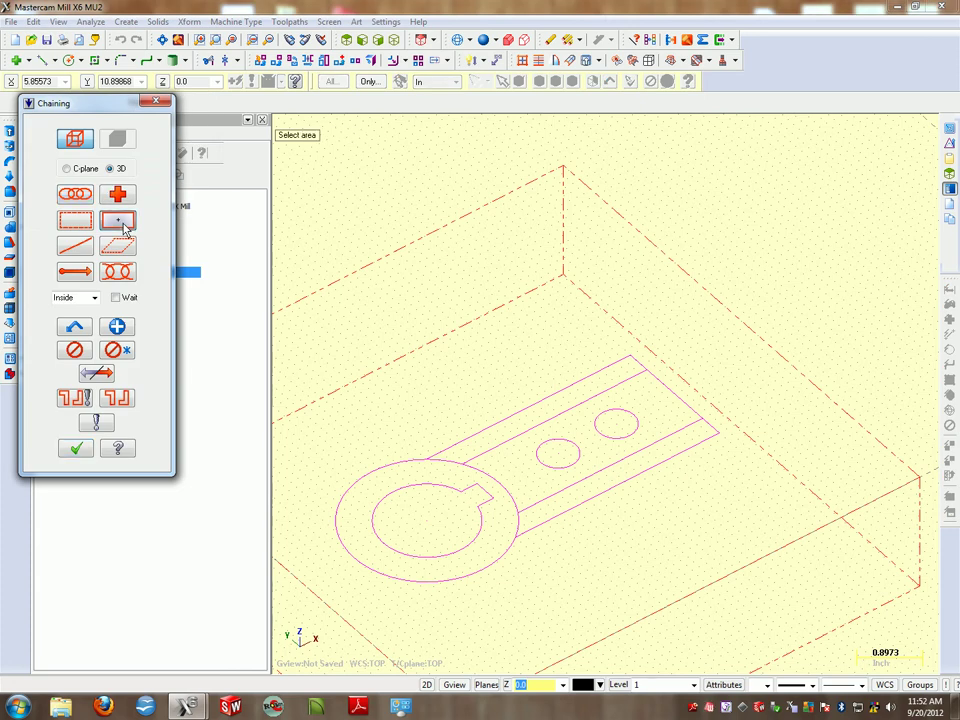
{"action": "left_click", "coordinate": [619, 431]}
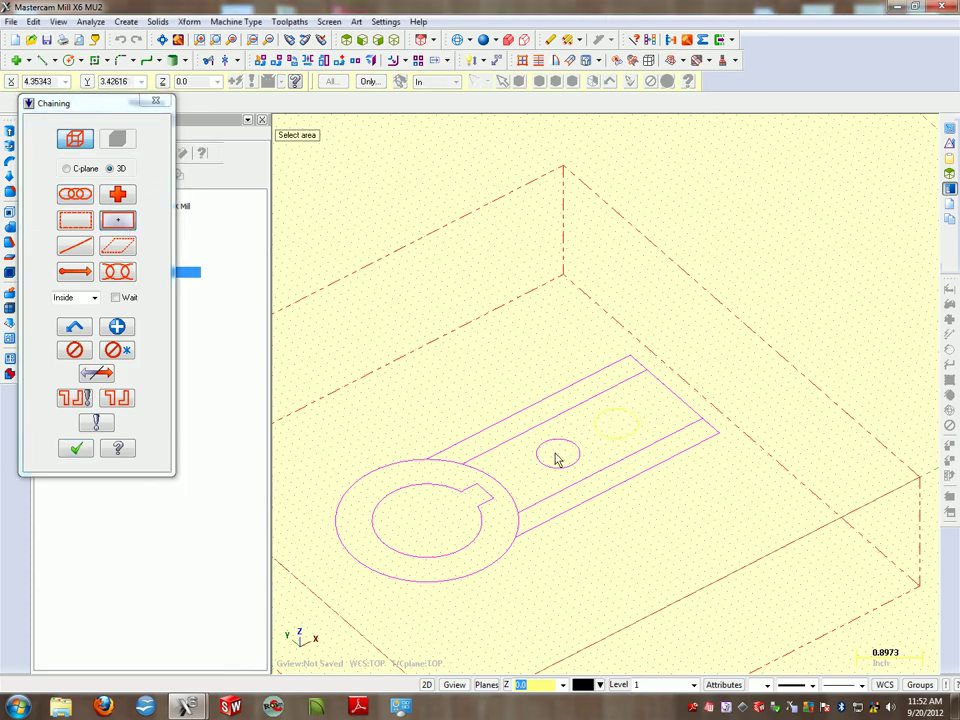
{"action": "left_click", "coordinate": [557, 458]}
{"action": "left_click", "coordinate": [447, 522]}
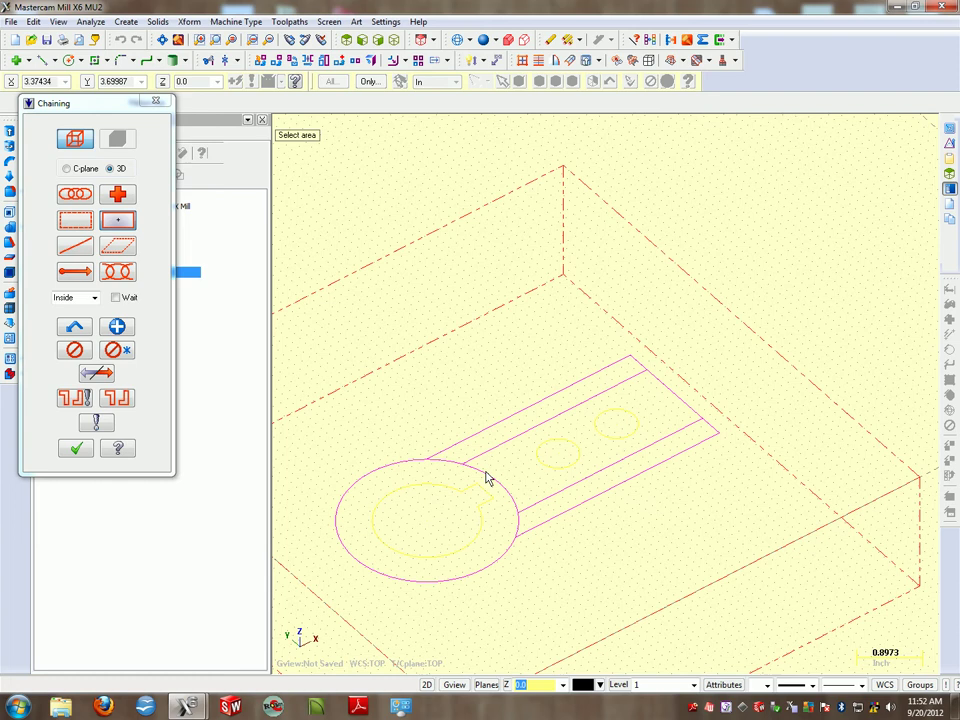
{"action": "scroll", "coordinate": [487, 478], "scroll_direction": "up", "scroll_amount": 2}
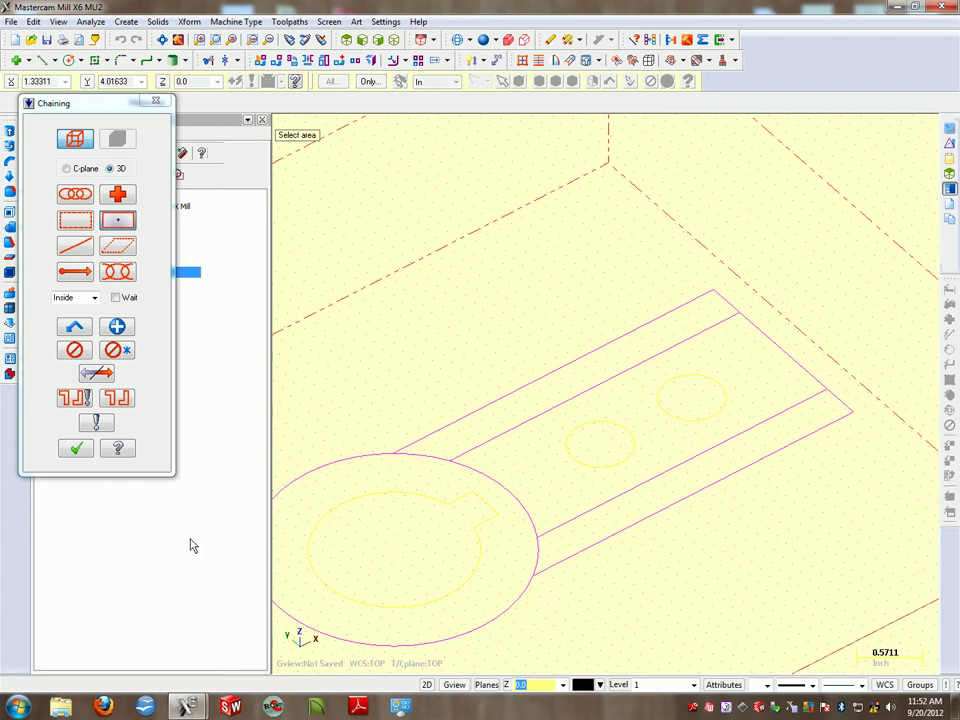
{"action": "left_click", "coordinate": [77, 450]}
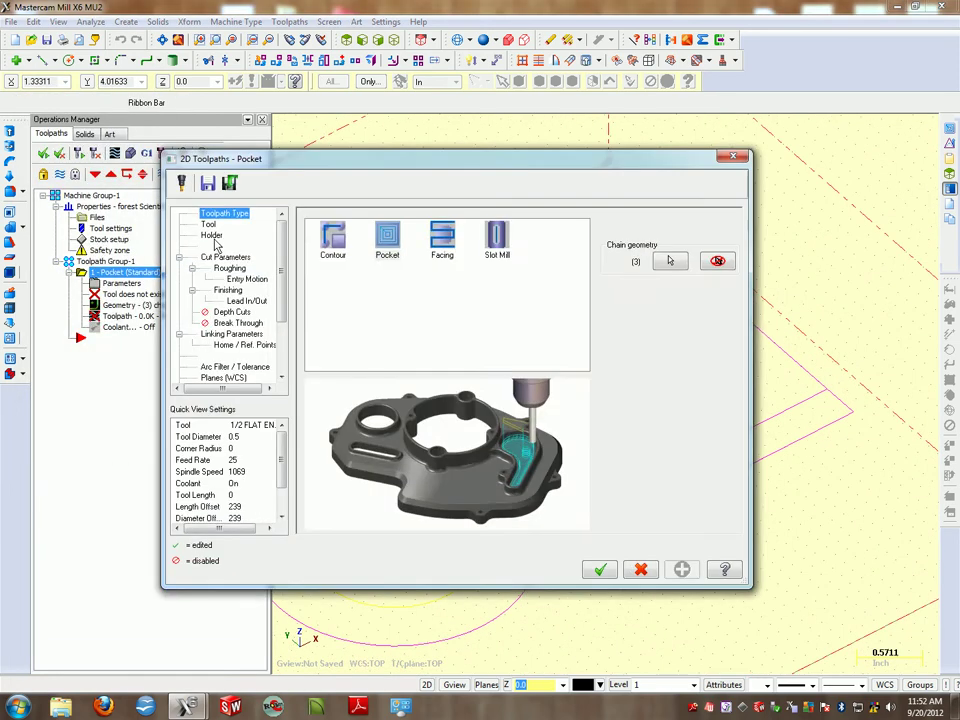
Choose the 1/4 FLAT ENDMILL (tool 235) from the tool library for the pocket.
{"action": "left_click", "coordinate": [211, 234]}
{"action": "left_click", "coordinate": [338, 439]}
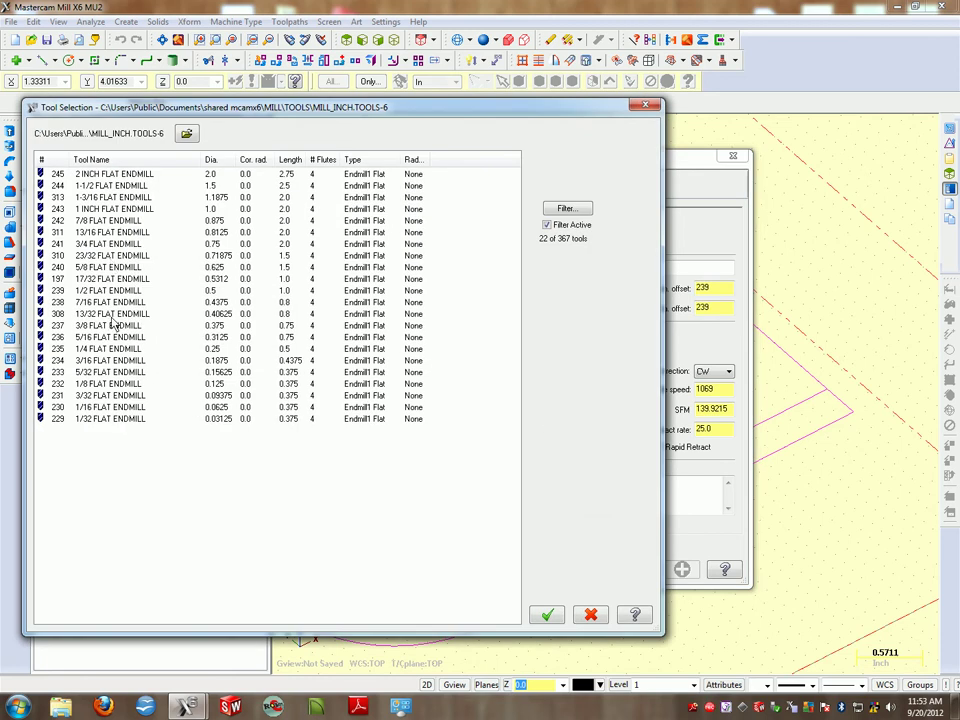
{"action": "left_click", "coordinate": [125, 349]}
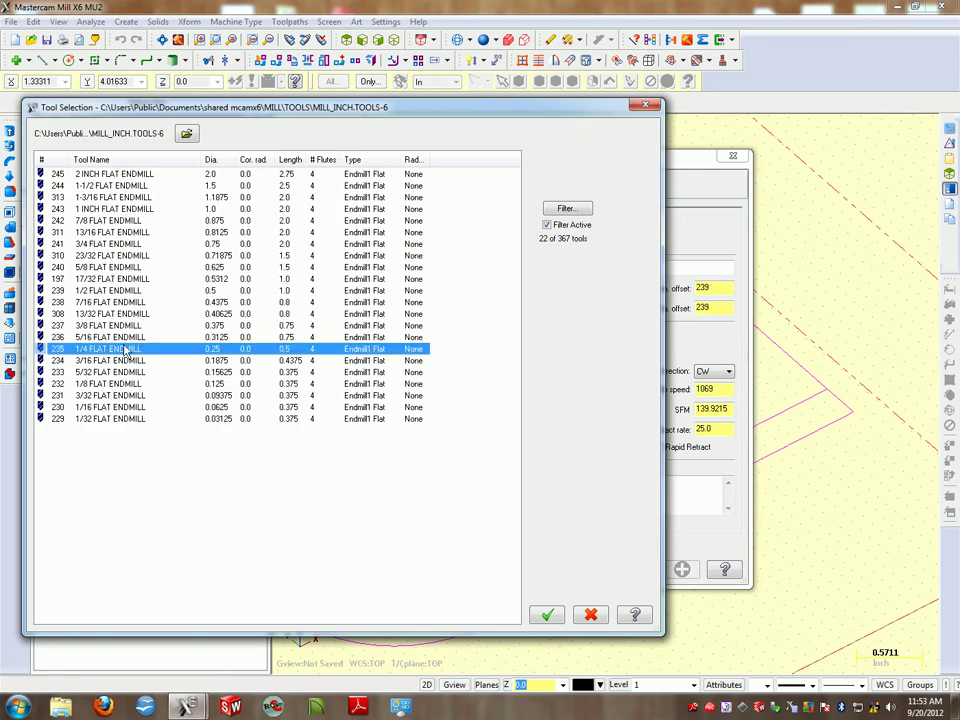
{"action": "left_click", "coordinate": [549, 615]}
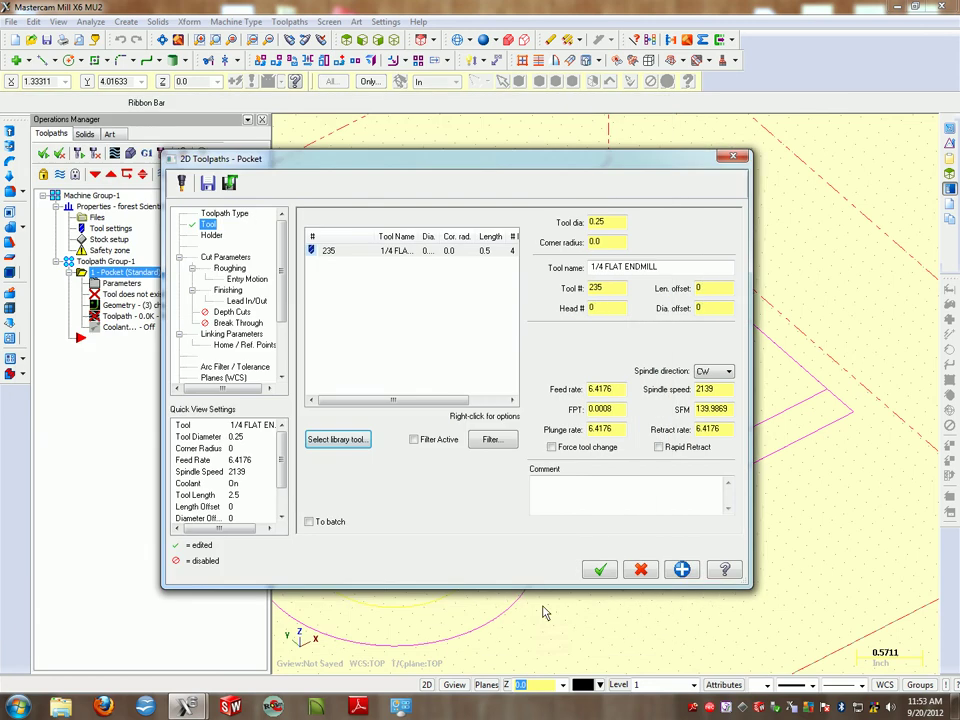
Review the roughing, entry and lead settings, then enable depth cuts with a 0.25 max rough step.
{"action": "left_click", "coordinate": [225, 257]}
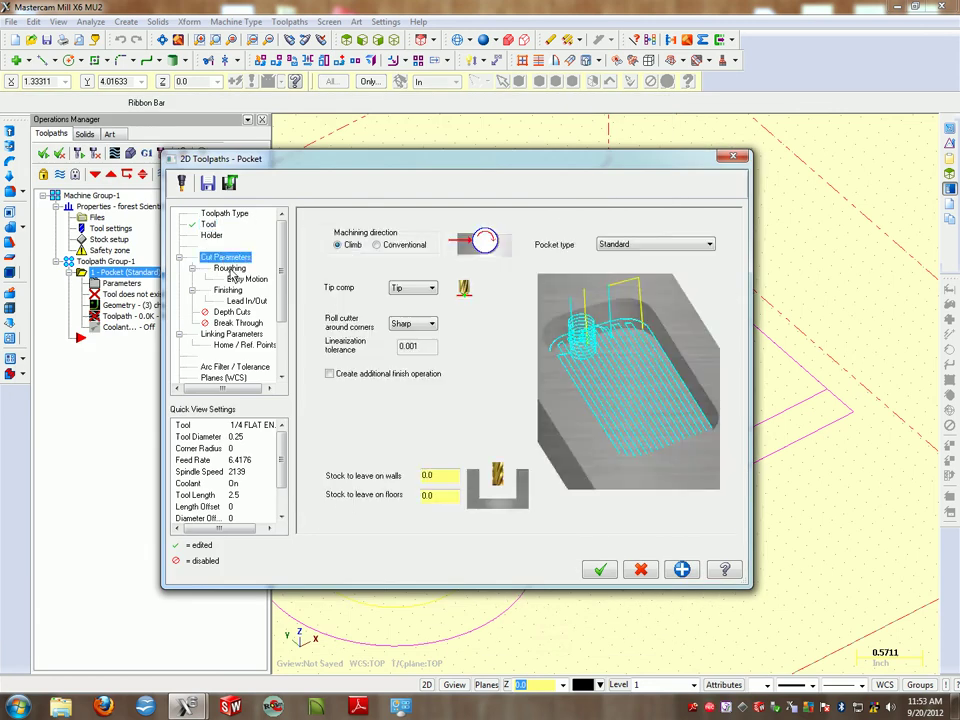
{"action": "left_click", "coordinate": [229, 269]}
{"action": "left_click", "coordinate": [245, 279]}
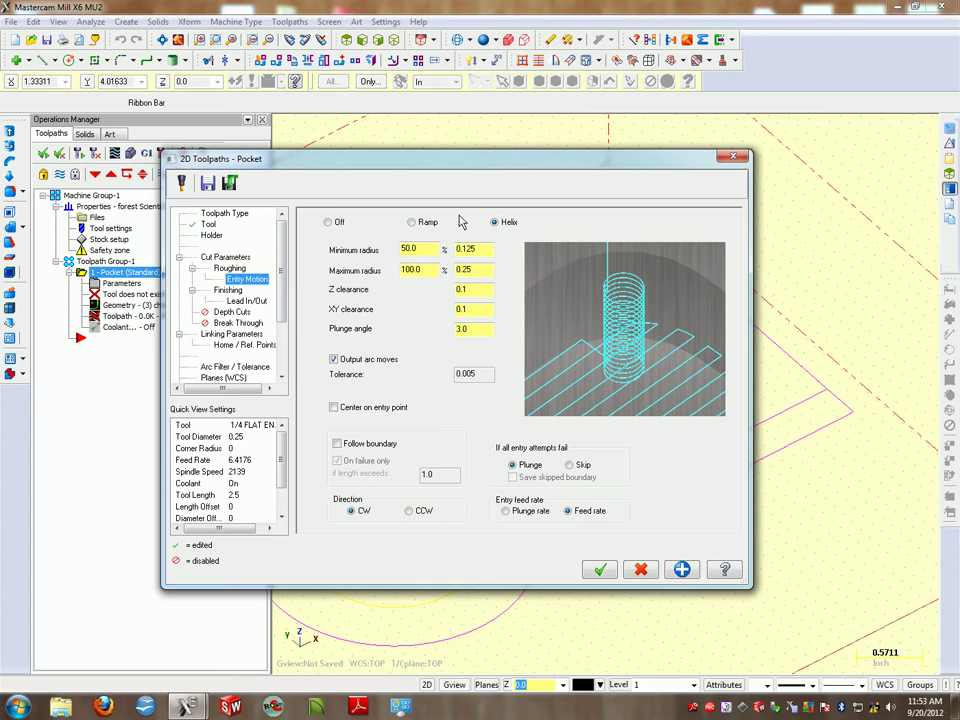
{"action": "key", "text": "Down"}
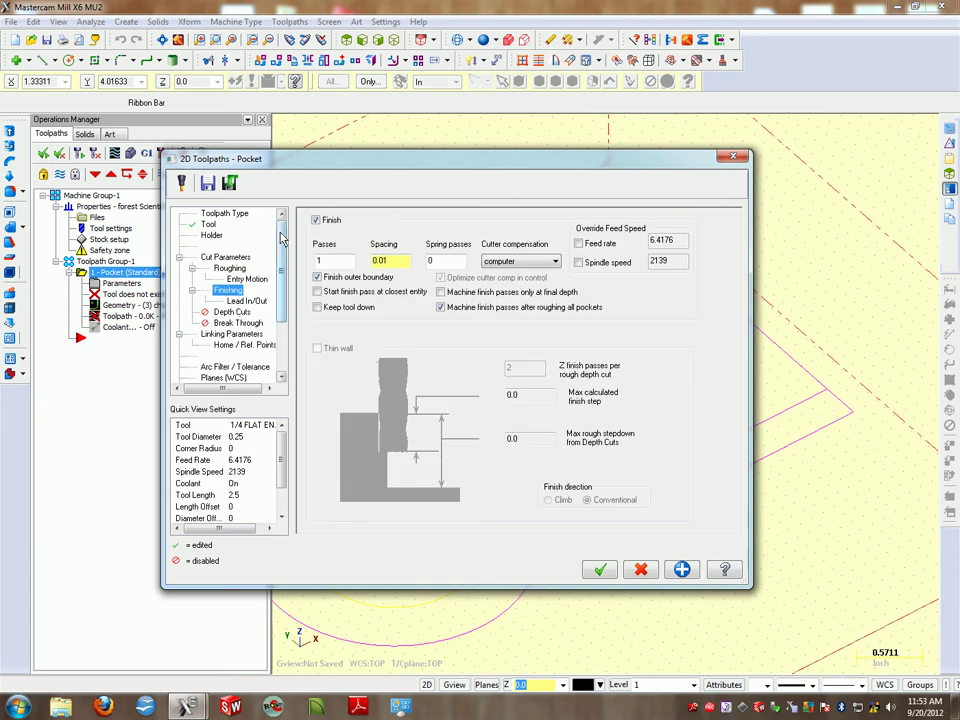
{"action": "left_click", "coordinate": [245, 300]}
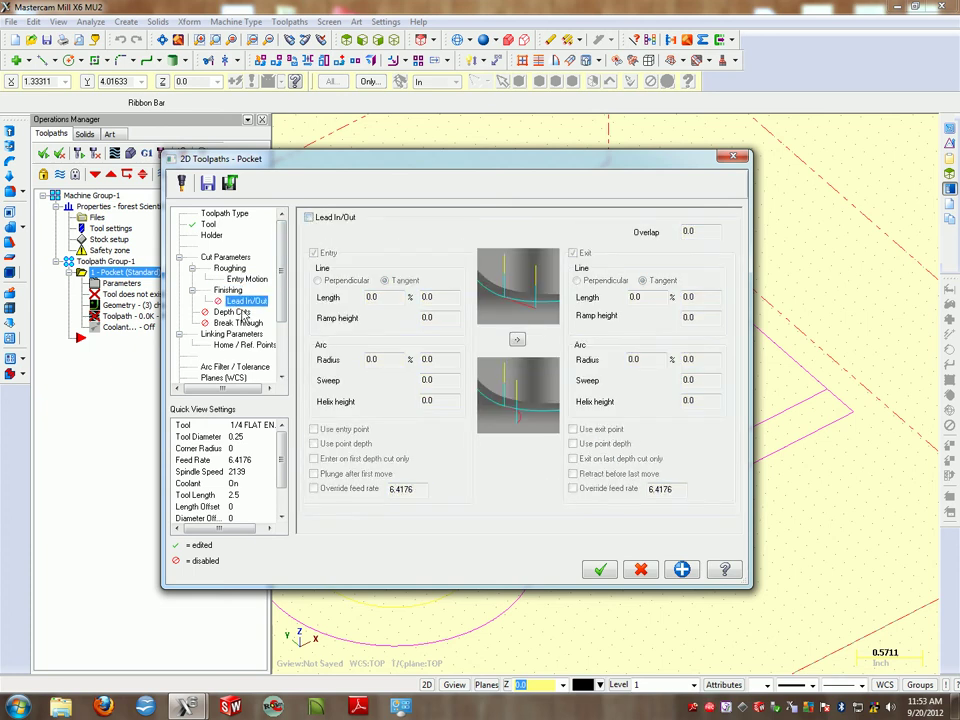
{"action": "left_click", "coordinate": [233, 312]}
{"action": "left_click", "coordinate": [332, 228]}
{"action": "double_click", "coordinate": [422, 252]}
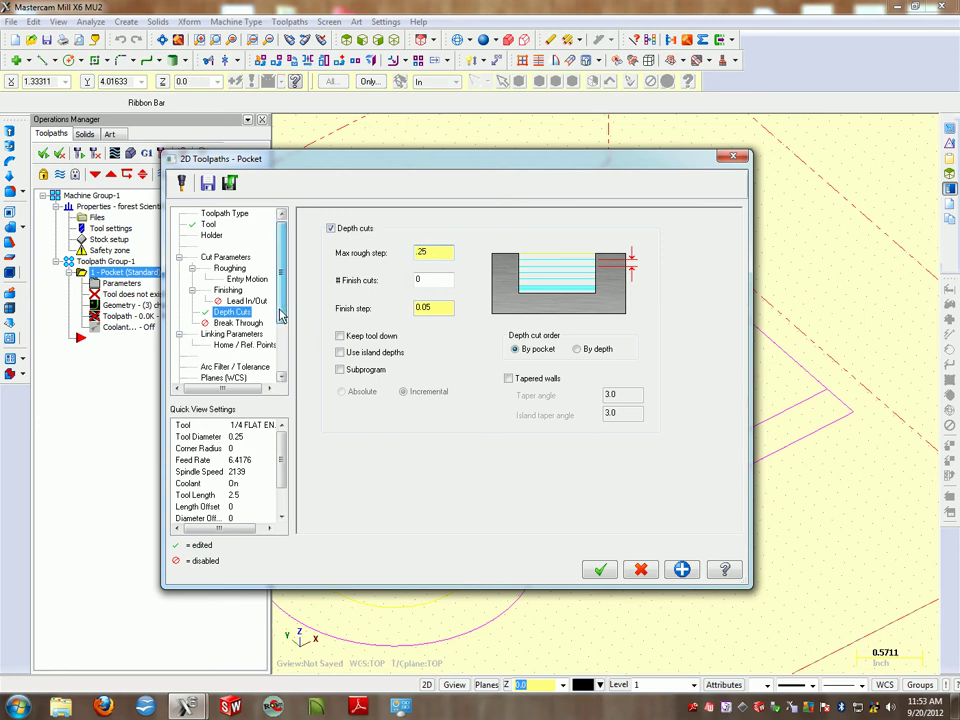
{"action": "scroll", "coordinate": [283, 313], "scroll_direction": "down", "scroll_amount": 1}
Set the linking depth to -2 and generate the pocket toolpath.
{"action": "left_click", "coordinate": [231, 311]}
{"action": "double_click", "coordinate": [538, 489]}
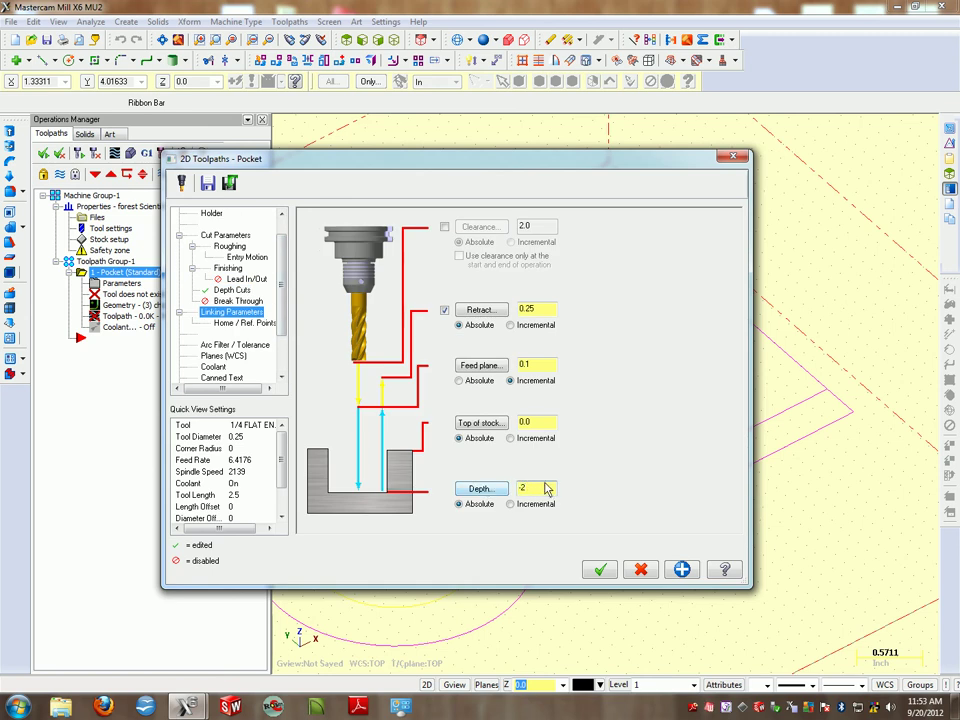
{"action": "left_click", "coordinate": [680, 569]}
{"action": "left_click", "coordinate": [600, 569]}
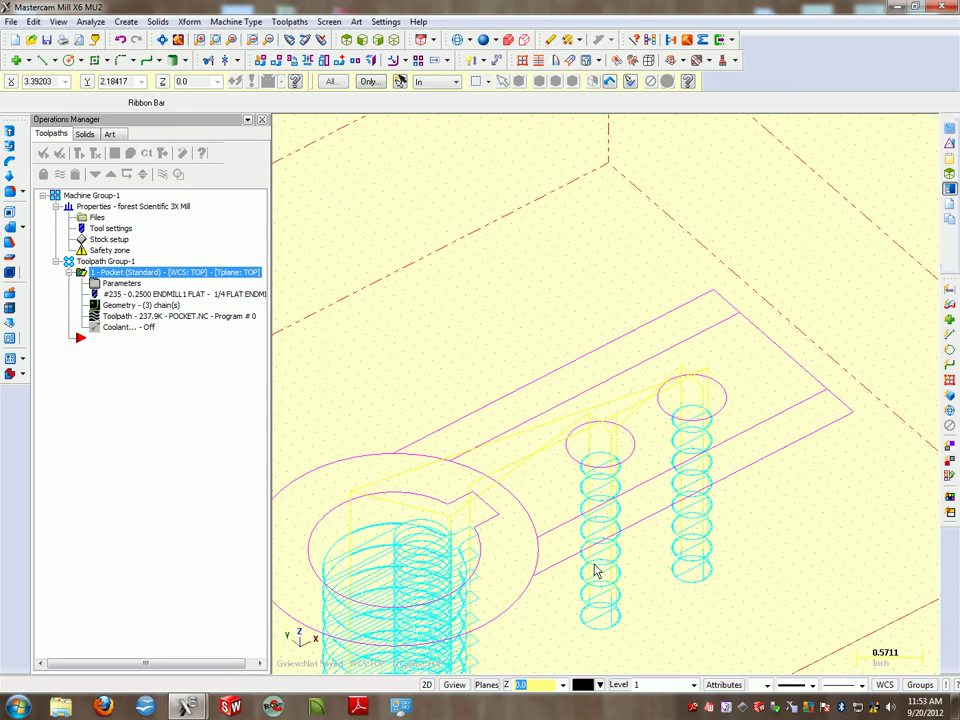
View the pocket passes from the Front to confirm they reach the full 2-inch depth, then angle the view.
{"action": "scroll", "coordinate": [594, 502], "scroll_direction": "down", "scroll_amount": 5}
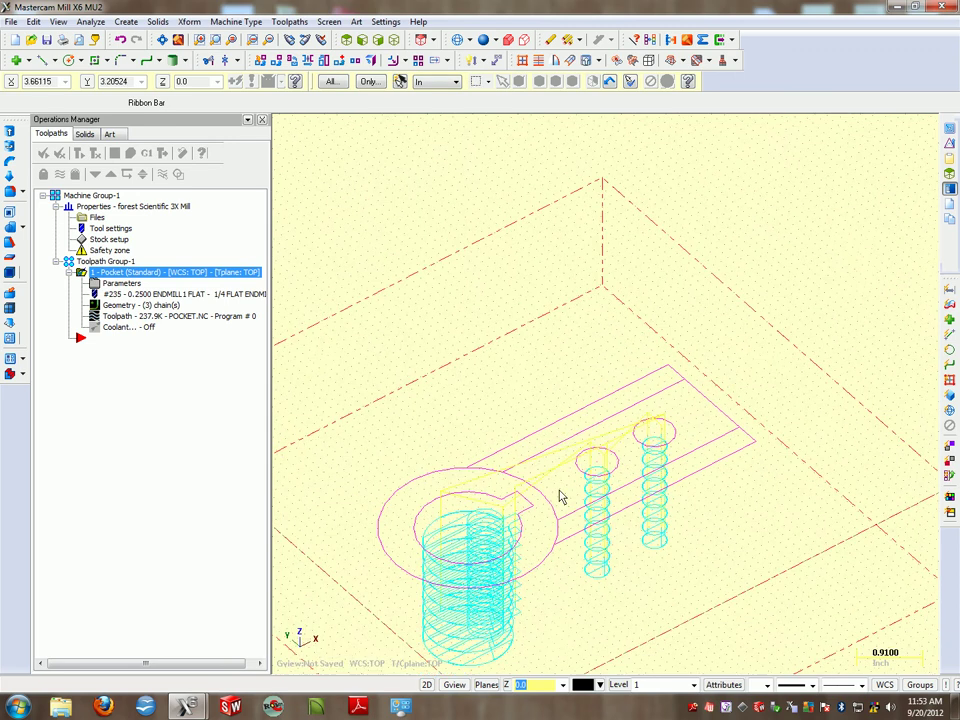
{"action": "scroll", "coordinate": [548, 561], "scroll_direction": "up", "scroll_amount": 4}
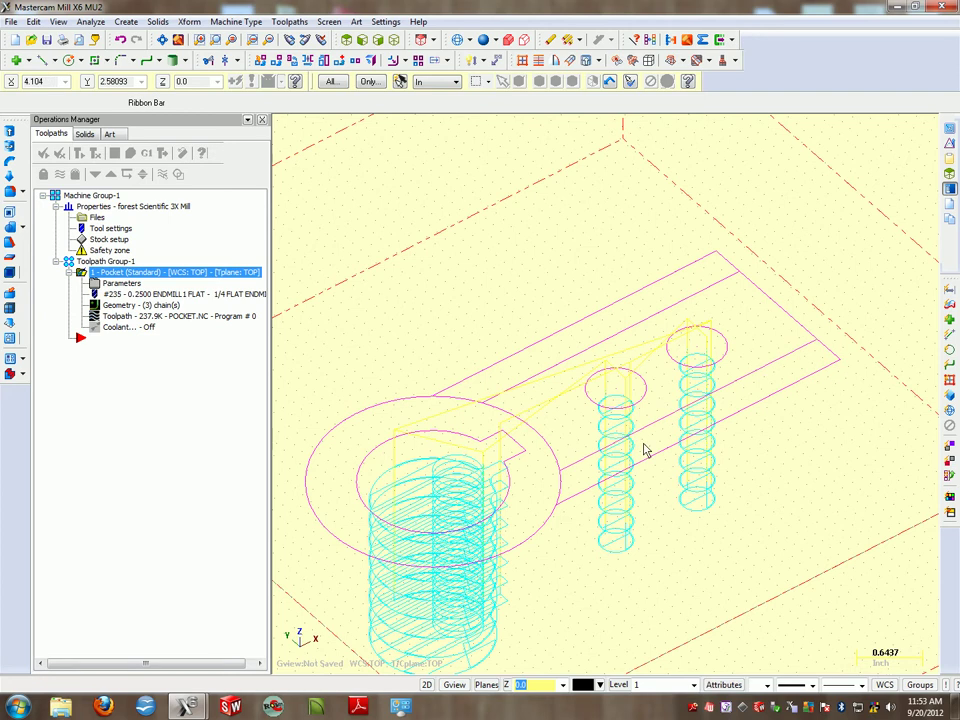
{"action": "middle_click_drag", "start_coordinate": [698, 517], "coordinate": [617, 399]}
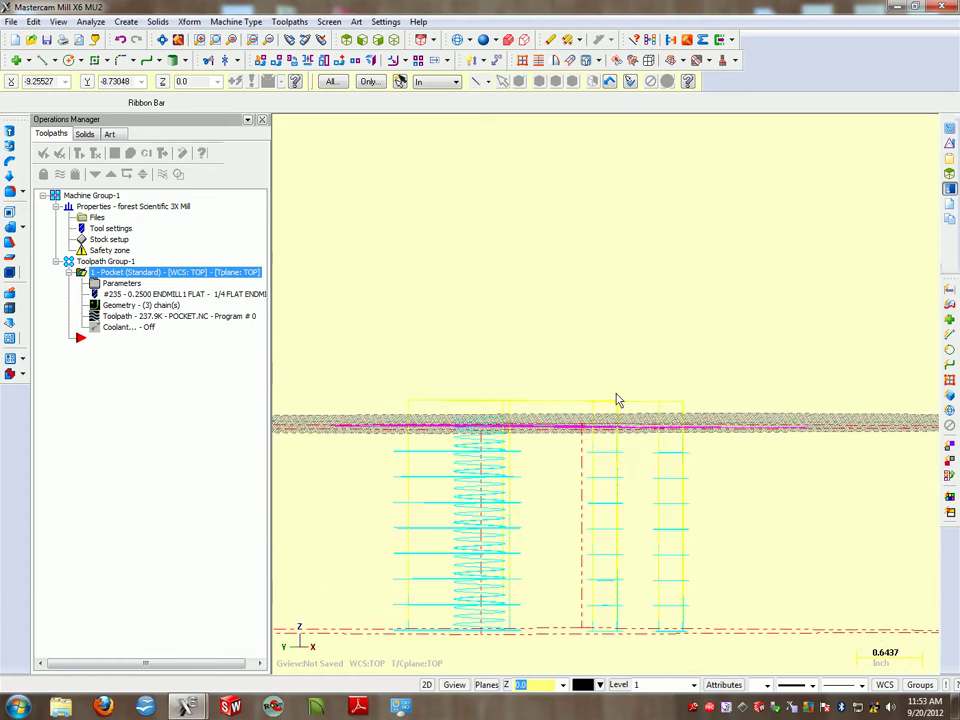
{"action": "left_click", "coordinate": [362, 40]}
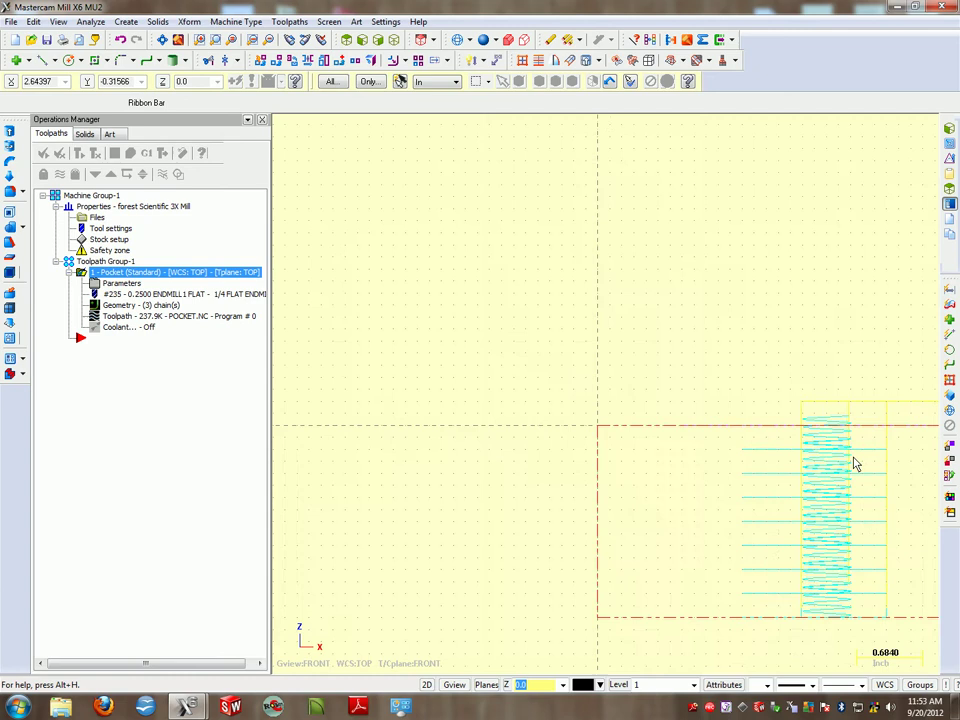
{"action": "scroll", "coordinate": [860, 464], "scroll_direction": "up", "scroll_amount": 4}
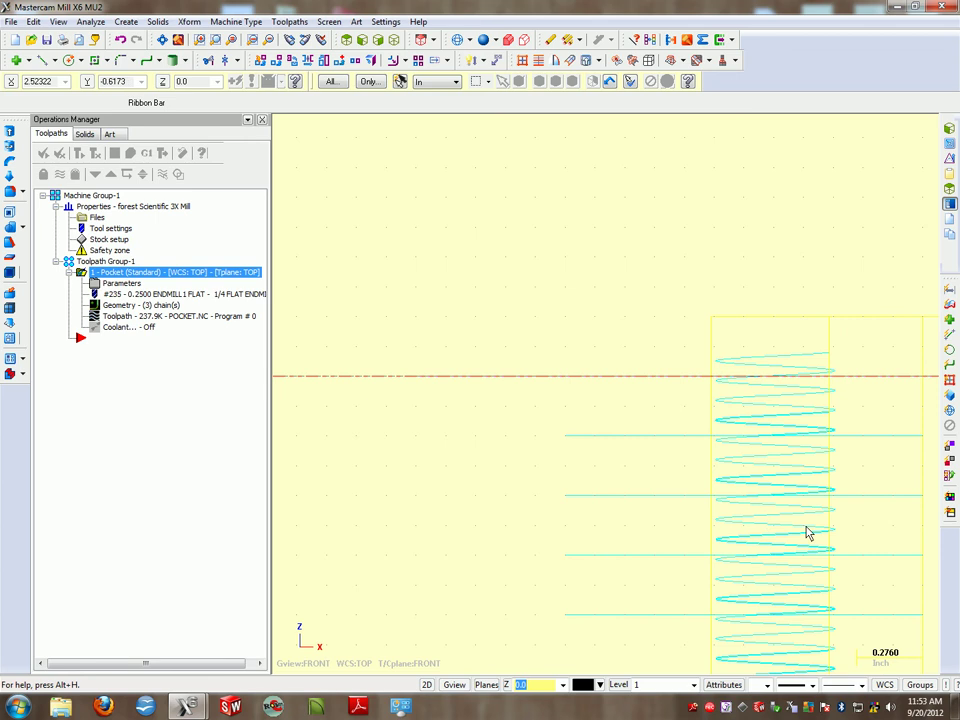
{"action": "scroll", "coordinate": [765, 545], "scroll_direction": "down", "scroll_amount": 4}
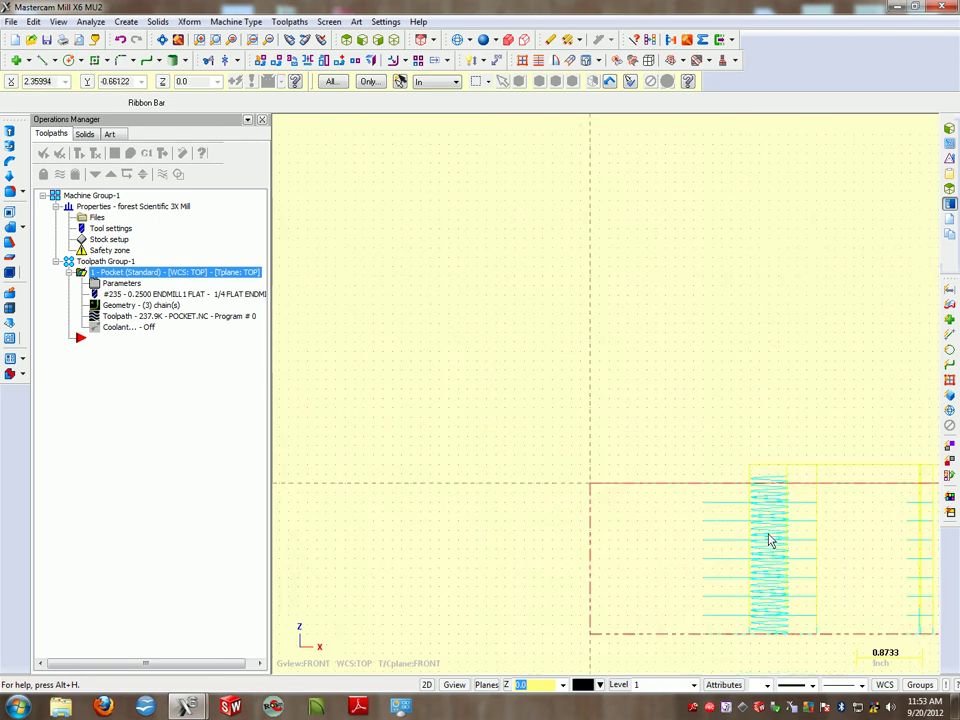
{"action": "scroll", "coordinate": [772, 537], "scroll_direction": "down", "scroll_amount": 1}
{"action": "middle_click_drag", "start_coordinate": [772, 518], "coordinate": [655, 476]}
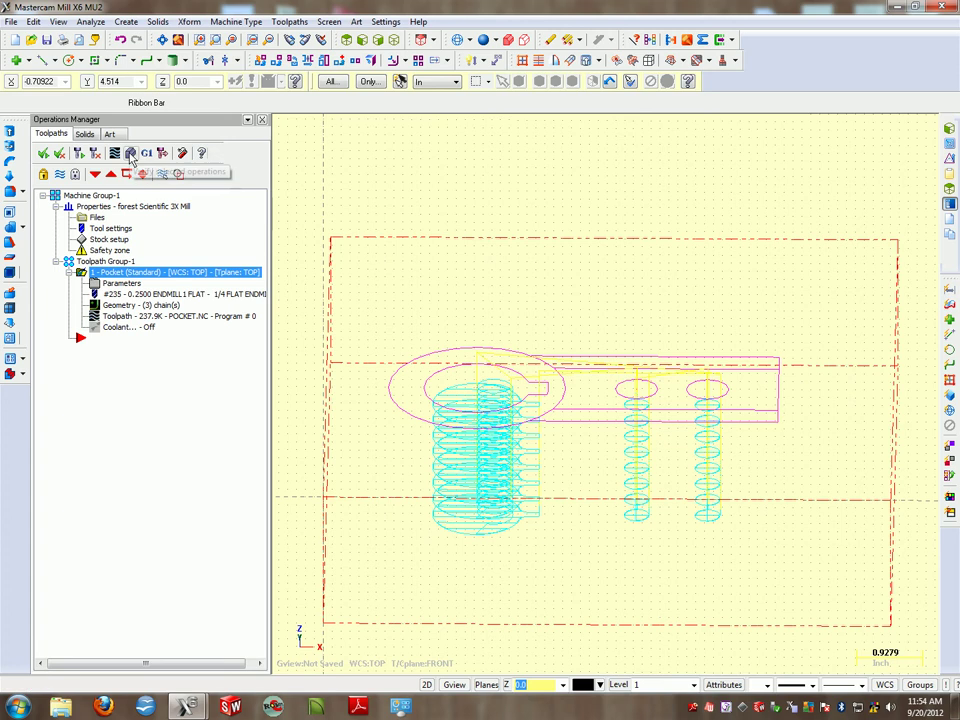
{"action": "left_click", "coordinate": [131, 156]}
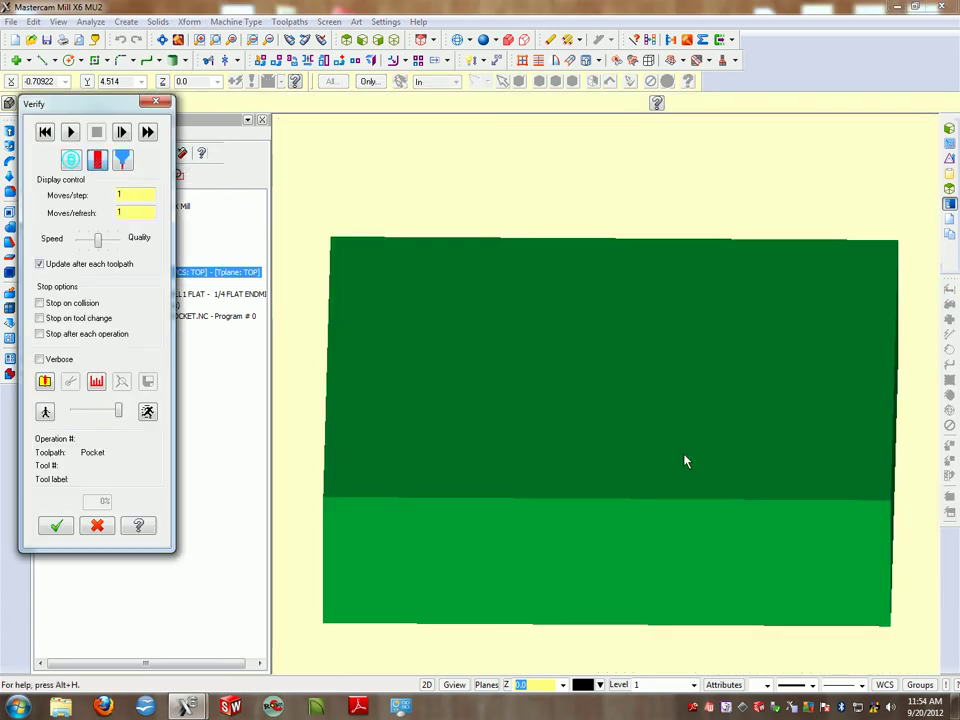
{"action": "middle_click_drag", "start_coordinate": [531, 298], "coordinate": [600, 304]}
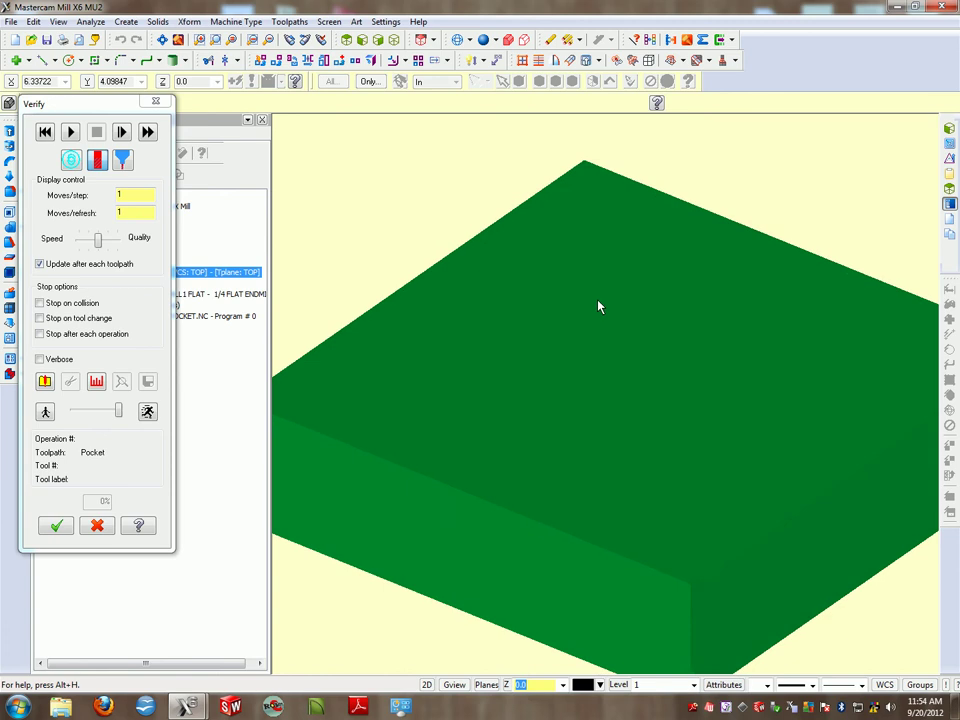
{"action": "left_click", "coordinate": [70, 133]}
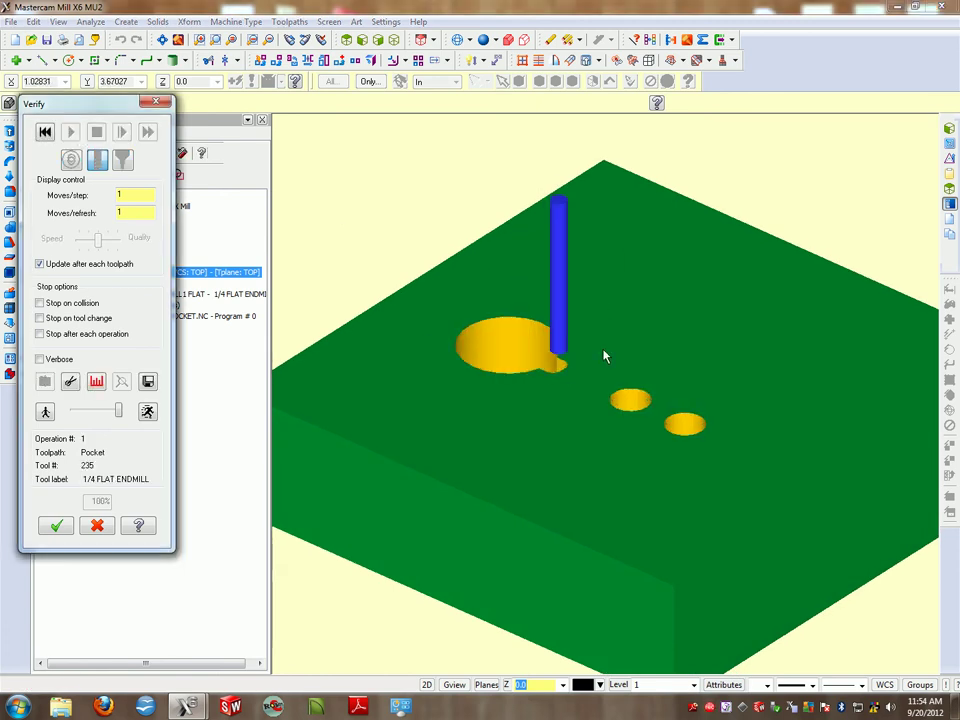
{"action": "middle_click_drag", "start_coordinate": [622, 340], "coordinate": [300, 162]}
{"action": "left_click", "coordinate": [155, 101]}
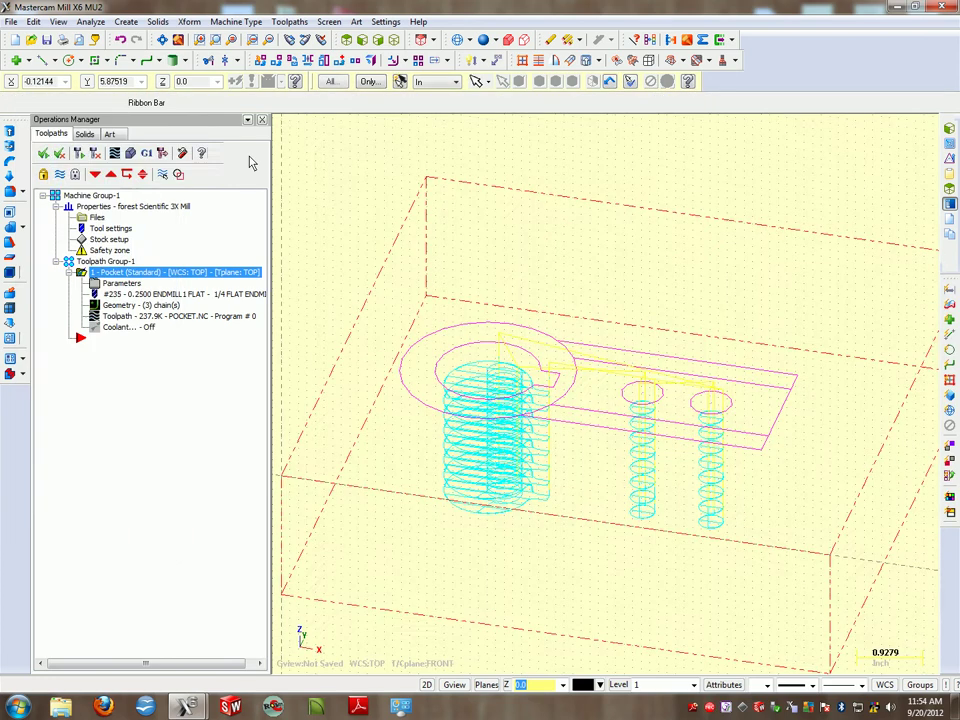
From Top view, start a Contour toolpath chaining the slot outline, large circle and part outline.
{"action": "left_click", "coordinate": [346, 39]}
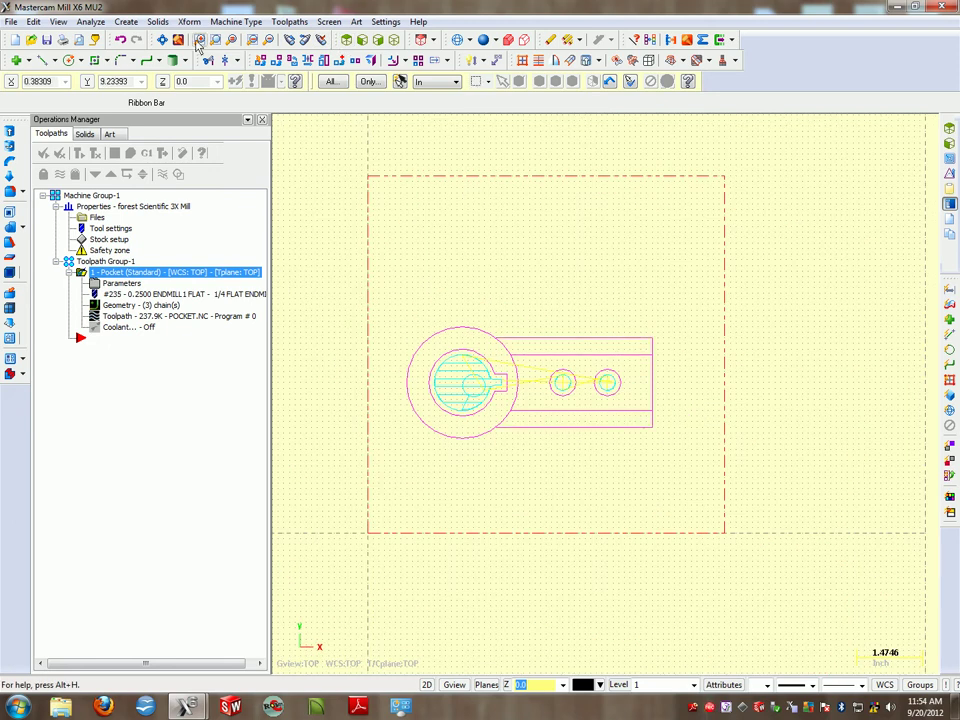
{"action": "left_click", "coordinate": [289, 21]}
{"action": "left_click", "coordinate": [303, 70]}
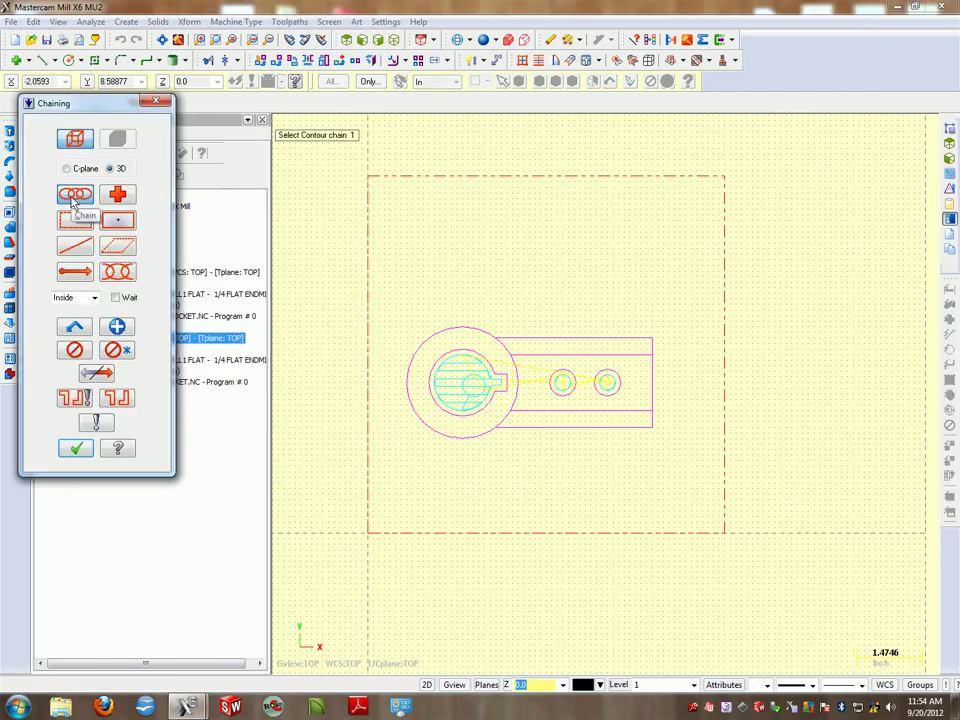
{"action": "middle_click_drag", "start_coordinate": [525, 336], "coordinate": [480, 308]}
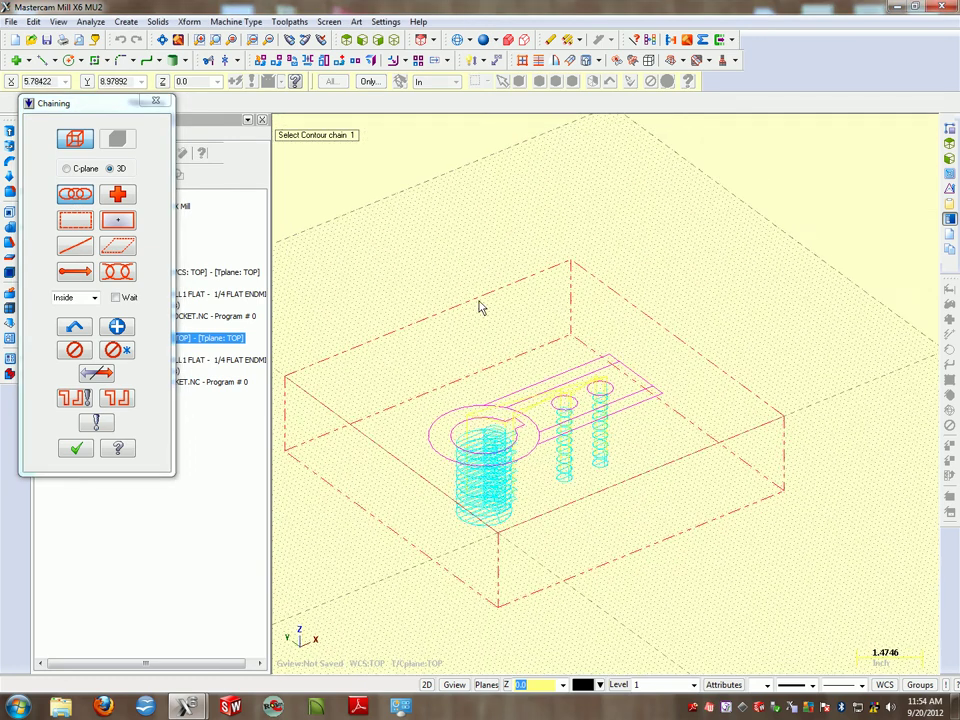
{"action": "scroll", "coordinate": [501, 392], "scroll_direction": "up", "scroll_amount": 4}
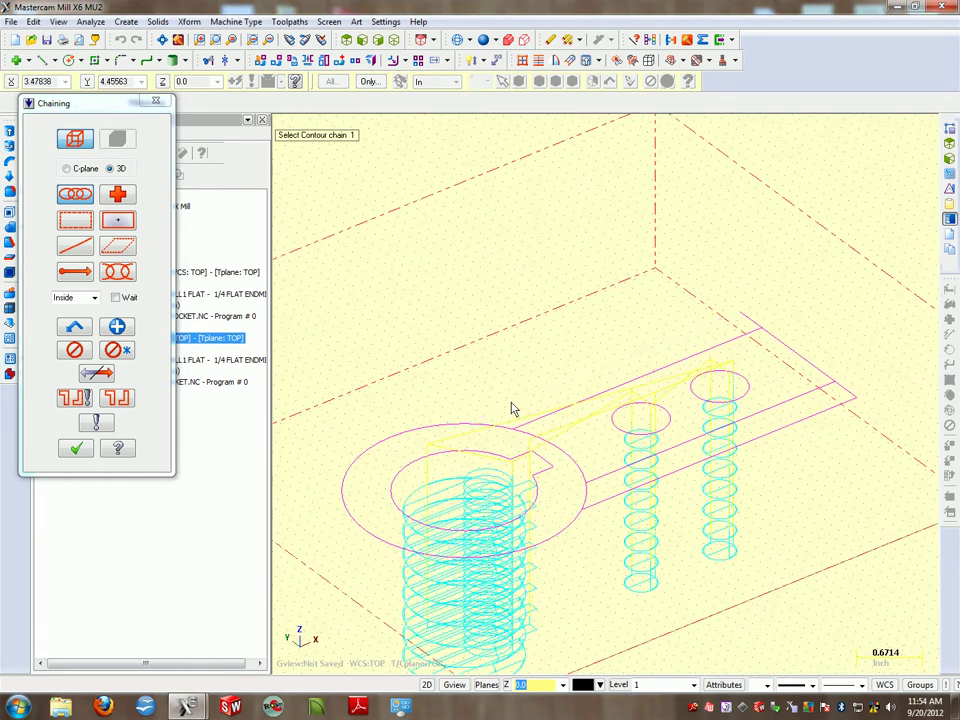
{"action": "left_click", "coordinate": [511, 409]}
{"action": "left_click", "coordinate": [561, 541]}
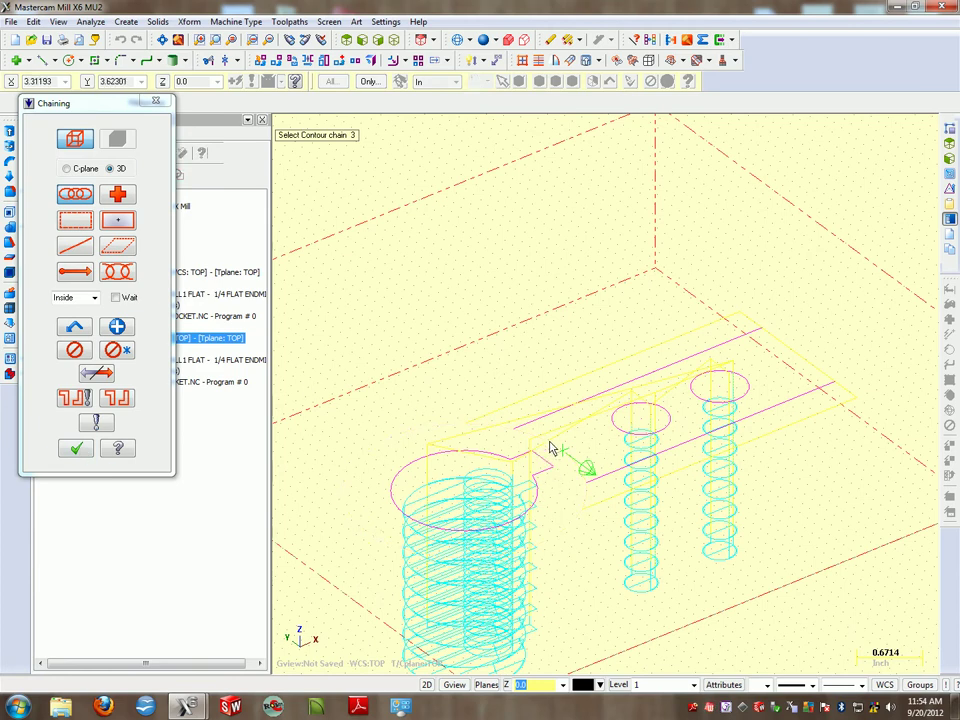
{"action": "scroll", "coordinate": [550, 447], "scroll_direction": "up", "scroll_amount": 3}
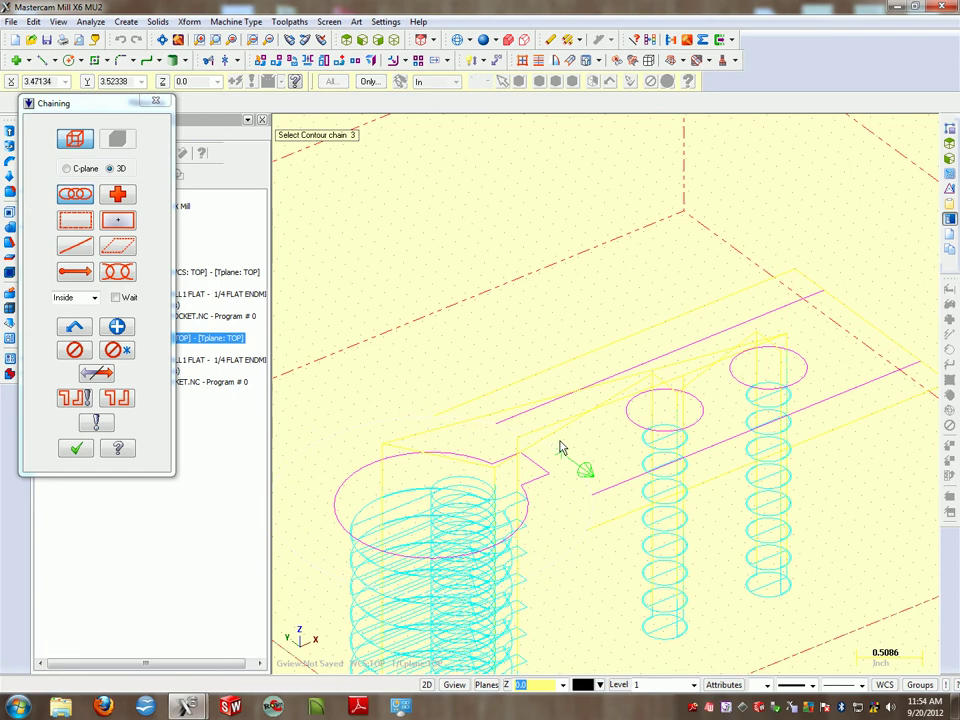
{"action": "left_click", "coordinate": [561, 451]}
Review the contour's Tool, Cut Parameters and Linking pages, edit Depth, and accept it.
{"action": "left_click", "coordinate": [77, 450]}
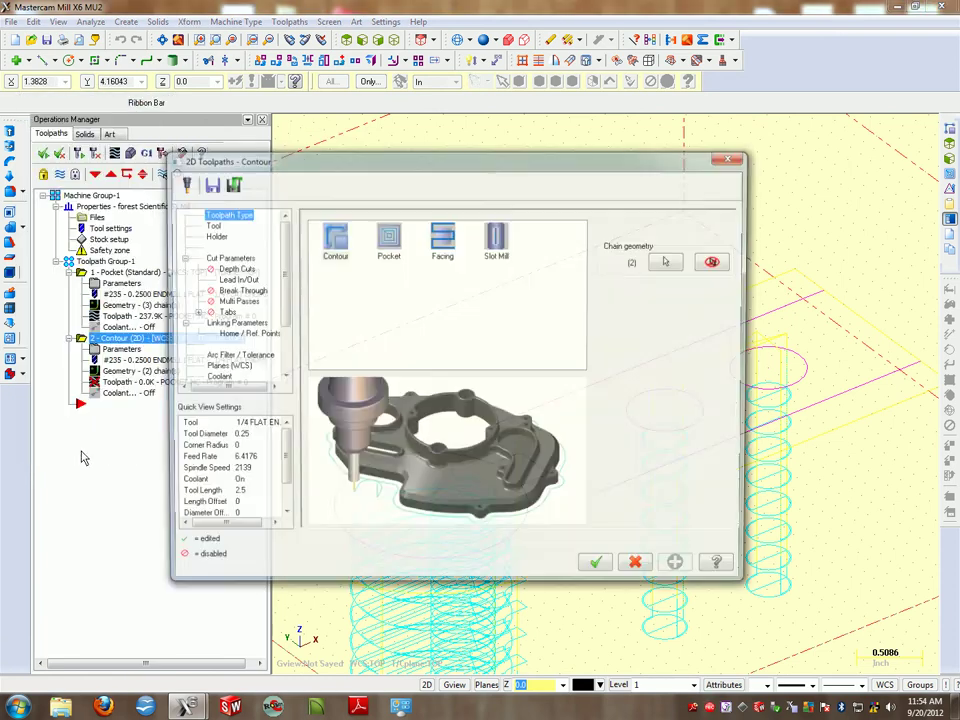
{"action": "left_click", "coordinate": [210, 226]}
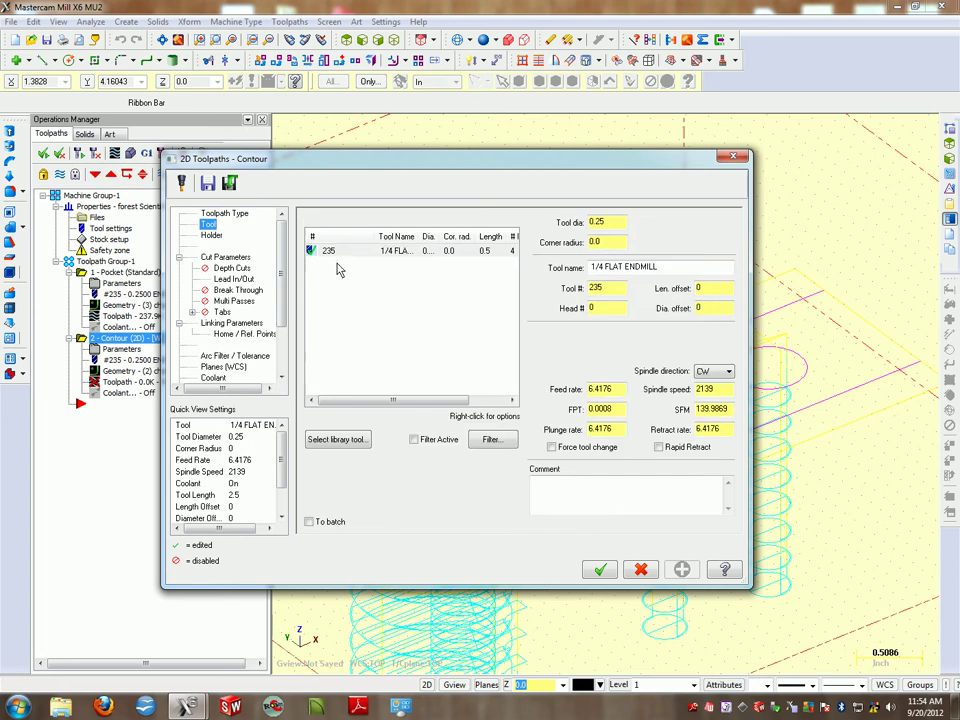
{"action": "left_click", "coordinate": [225, 257]}
{"action": "left_click", "coordinate": [231, 323]}
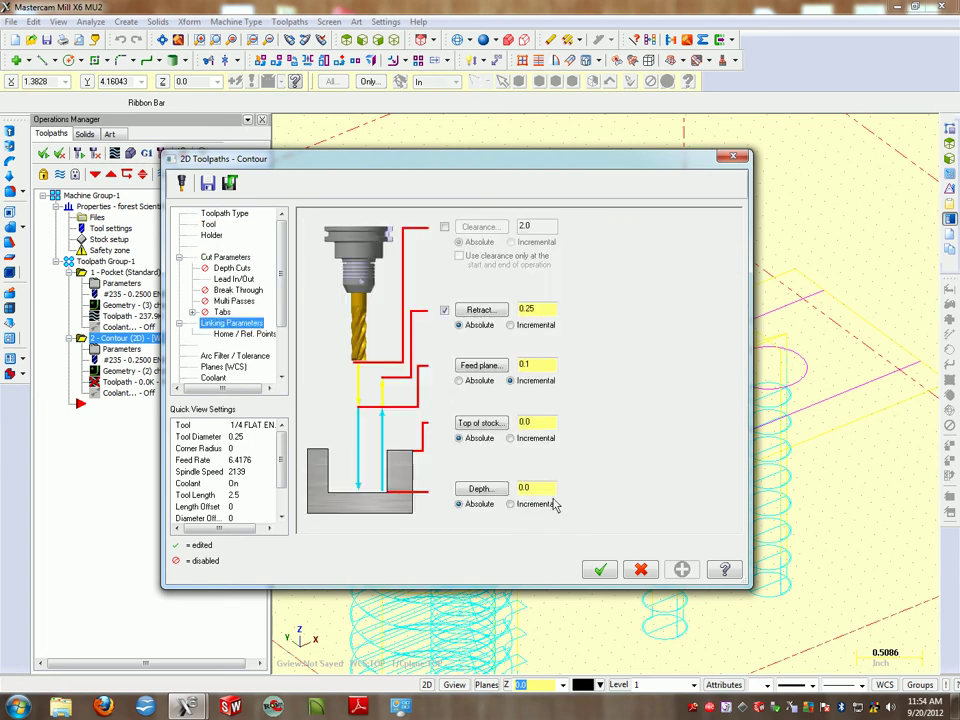
{"action": "double_click", "coordinate": [524, 488]}
{"action": "left_click", "coordinate": [600, 570]}
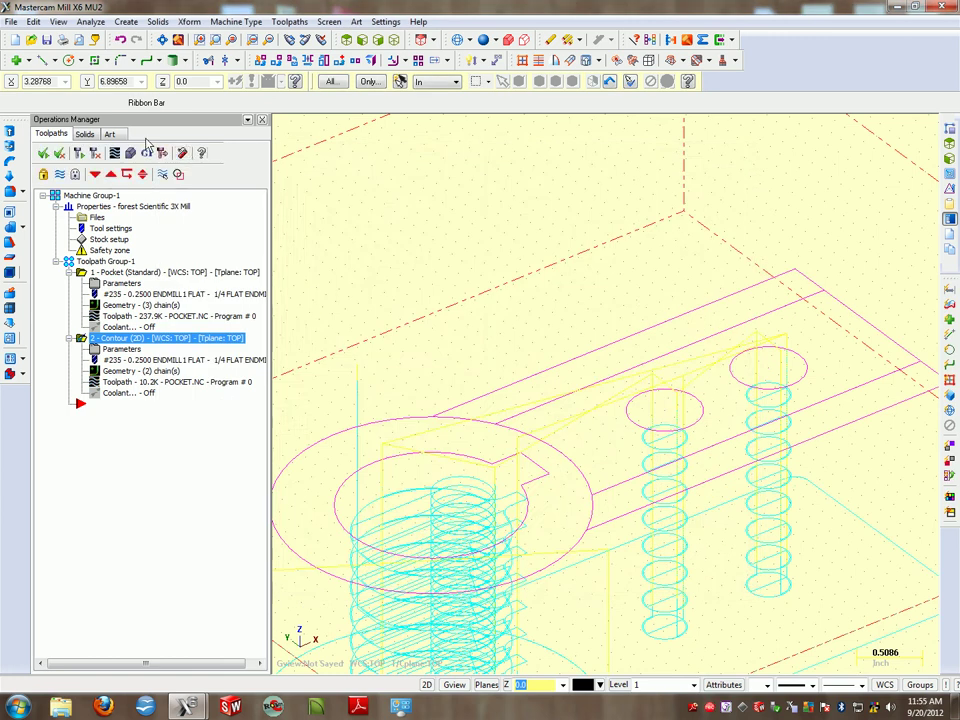
Hide the toolpath display, rotate toward the top, and select all operations.
{"action": "key", "text": "alt+t"}
{"action": "scroll", "coordinate": [560, 385], "scroll_direction": "up", "scroll_amount": 3}
{"action": "middle_click_drag", "start_coordinate": [562, 390], "coordinate": [579, 418]}
{"action": "left_click", "coordinate": [124, 429]}
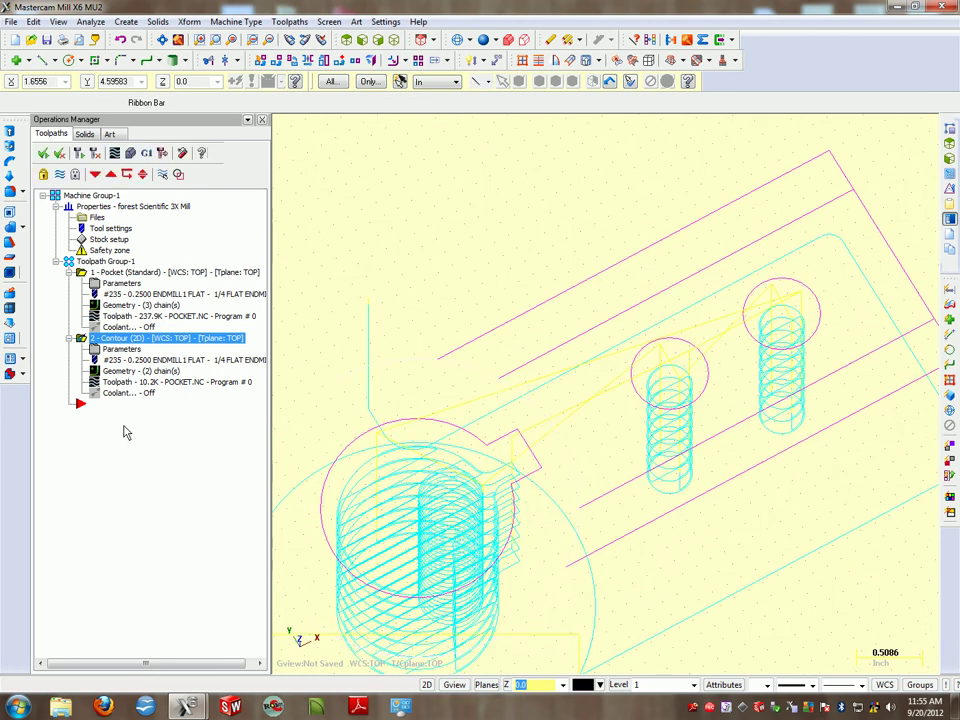
{"action": "left_click", "coordinate": [129, 155]}
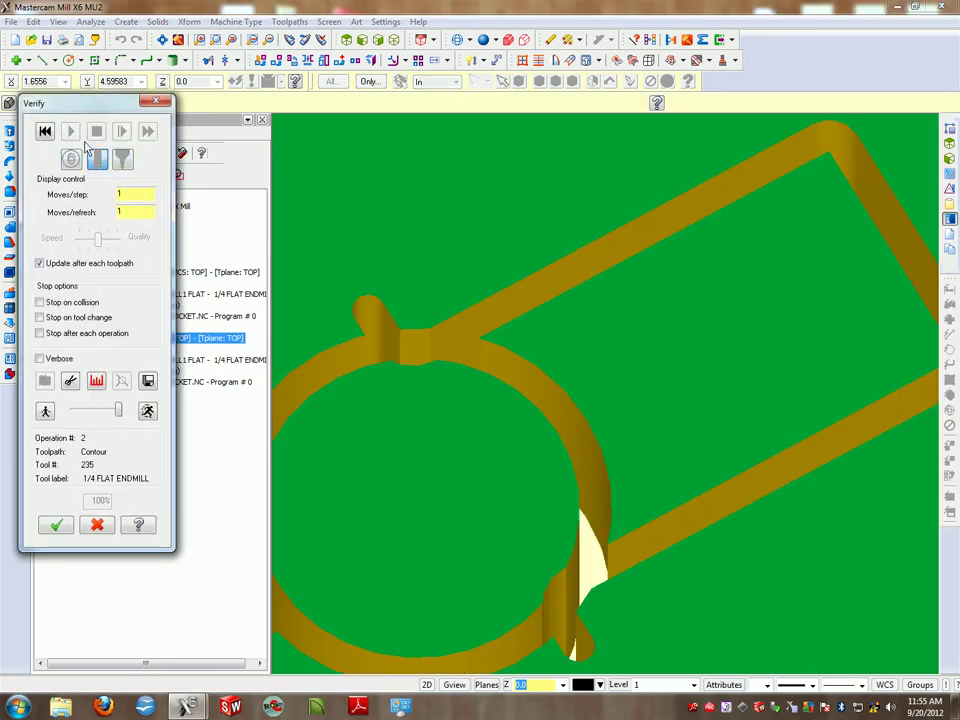
{"action": "middle_click_drag", "start_coordinate": [600, 472], "coordinate": [493, 460]}
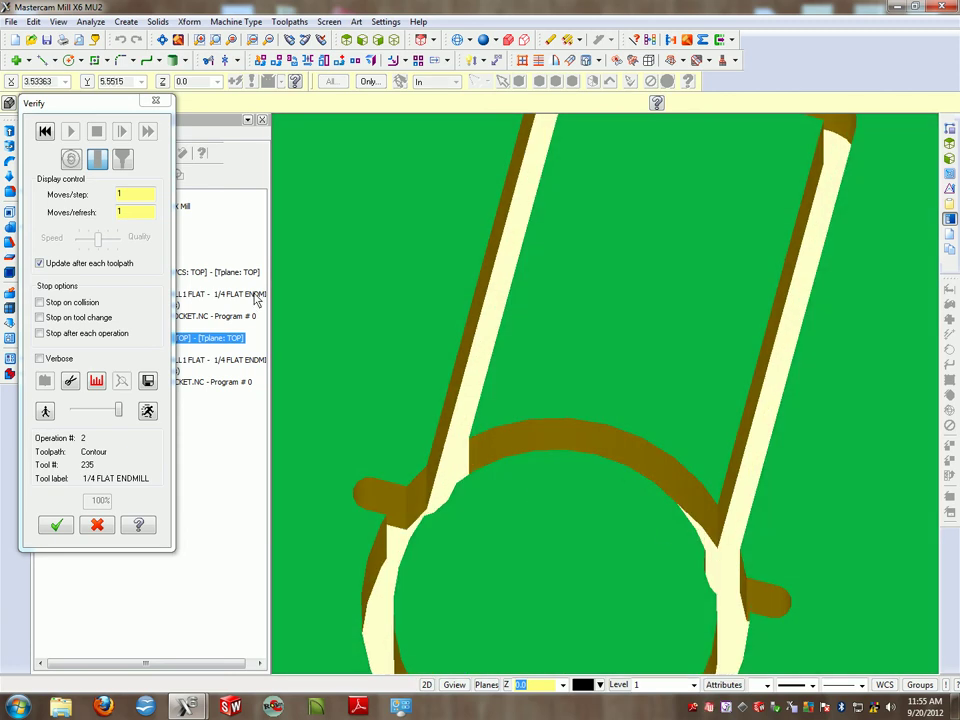
{"action": "left_click", "coordinate": [155, 100]}
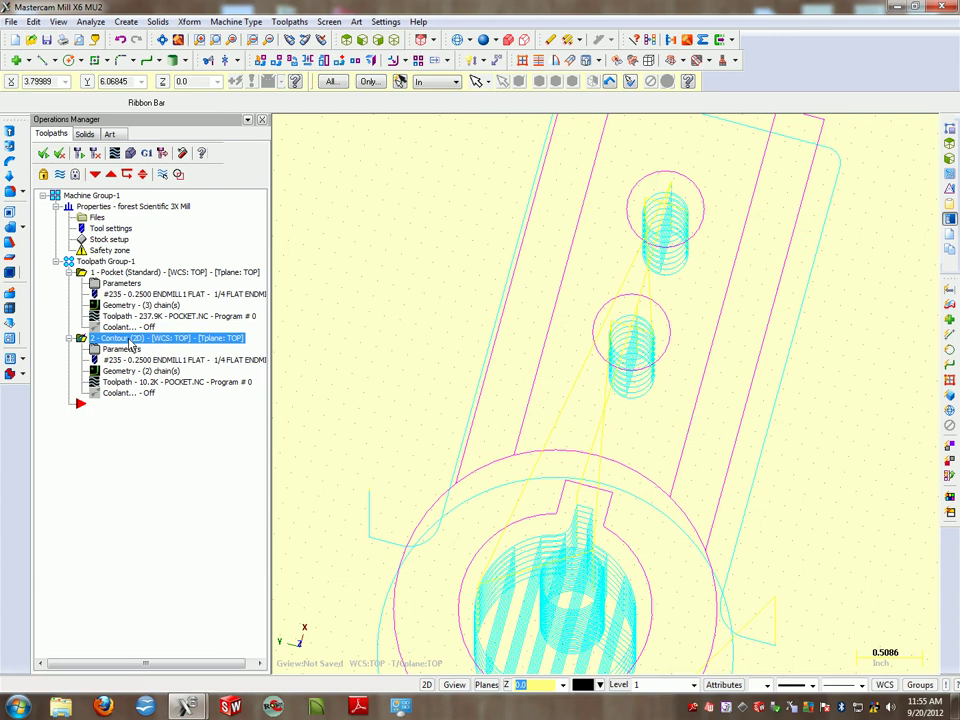
Delete the Contour operation from the toolpath list.
{"action": "left_click", "coordinate": [130, 345]}
{"action": "key", "text": "Escape"}
{"action": "key", "text": "Delete"}
{"action": "key", "text": "Return"}
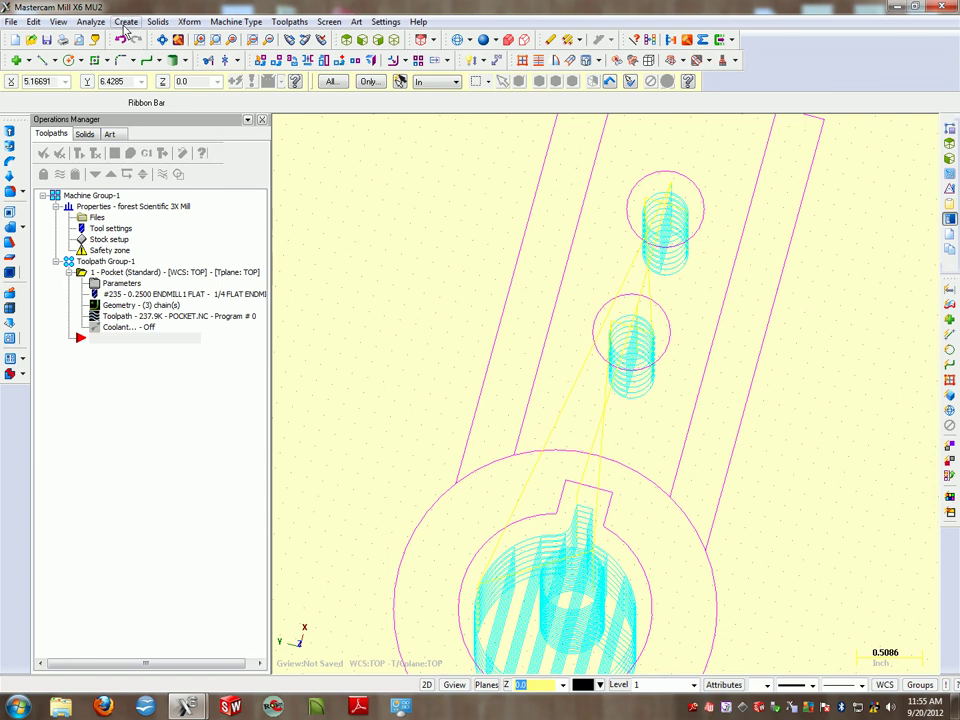
Trim/extend the lower-left outline line to meet the large outer arc, back in Top view.
{"action": "left_click", "coordinate": [33, 21]}
{"action": "mouse_move", "coordinate": [75, 175]}
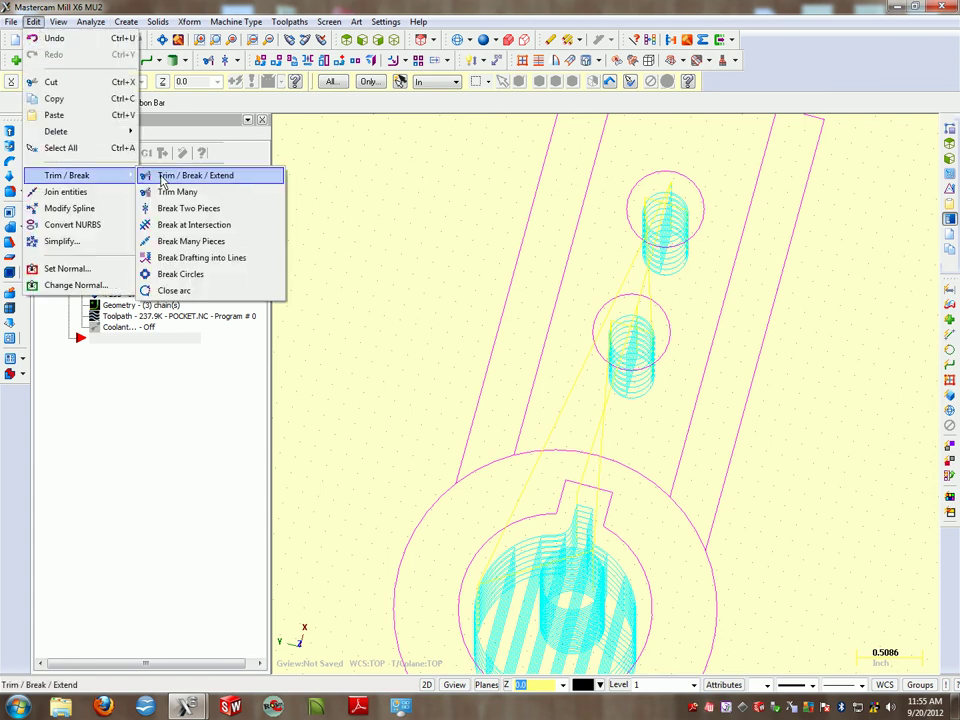
{"action": "left_click", "coordinate": [195, 176]}
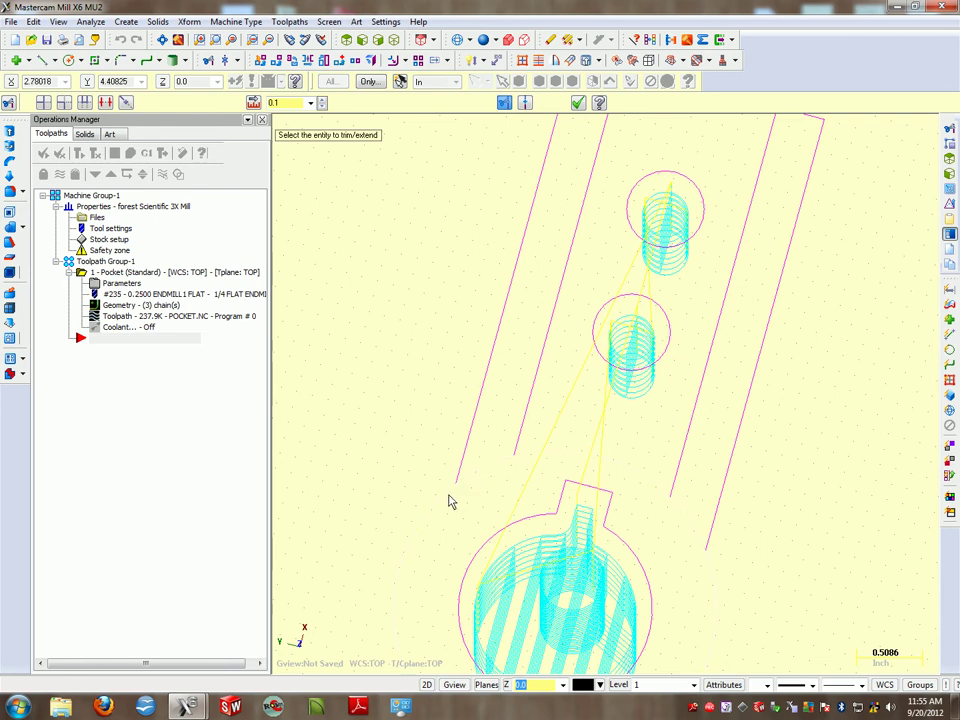
{"action": "left_click", "coordinate": [460, 485]}
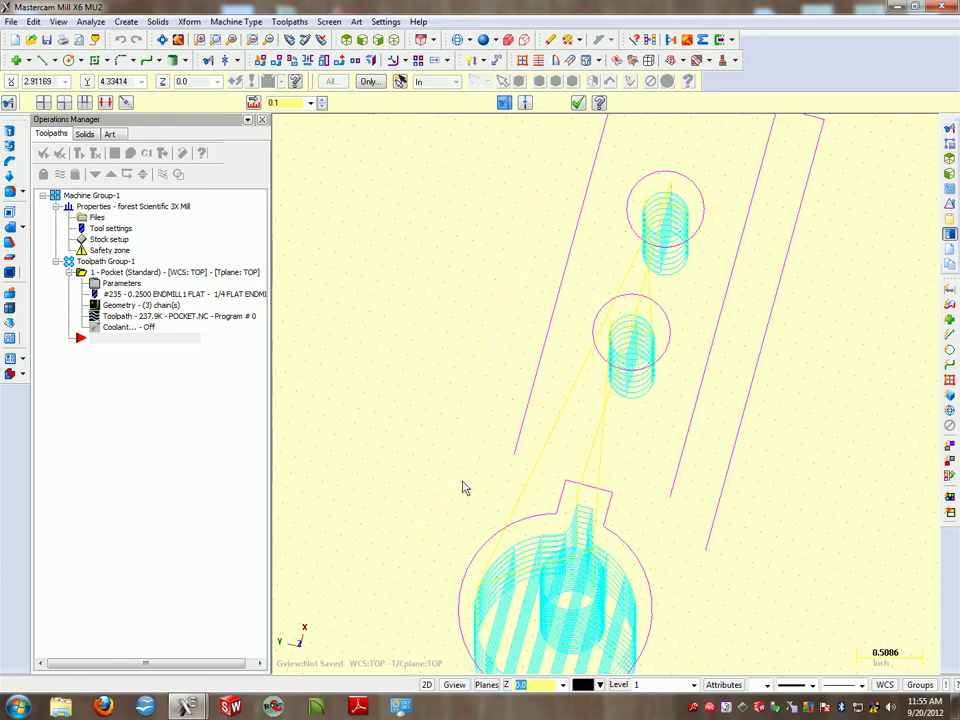
{"action": "left_click", "coordinate": [458, 487]}
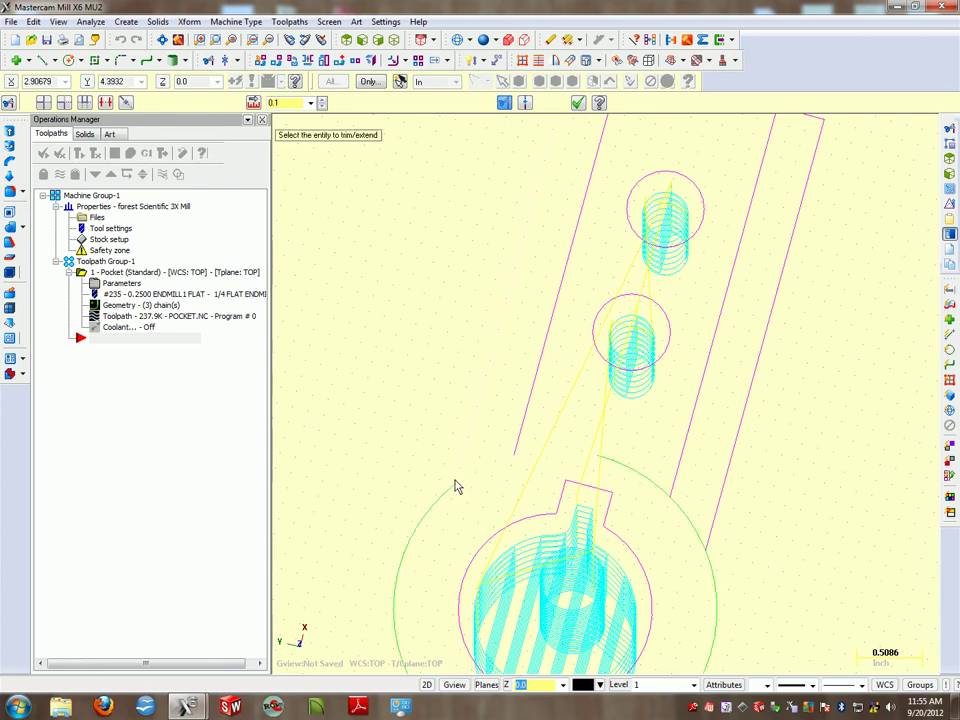
{"action": "left_click", "coordinate": [707, 560]}
{"action": "scroll", "coordinate": [792, 603], "scroll_direction": "down", "scroll_amount": 3}
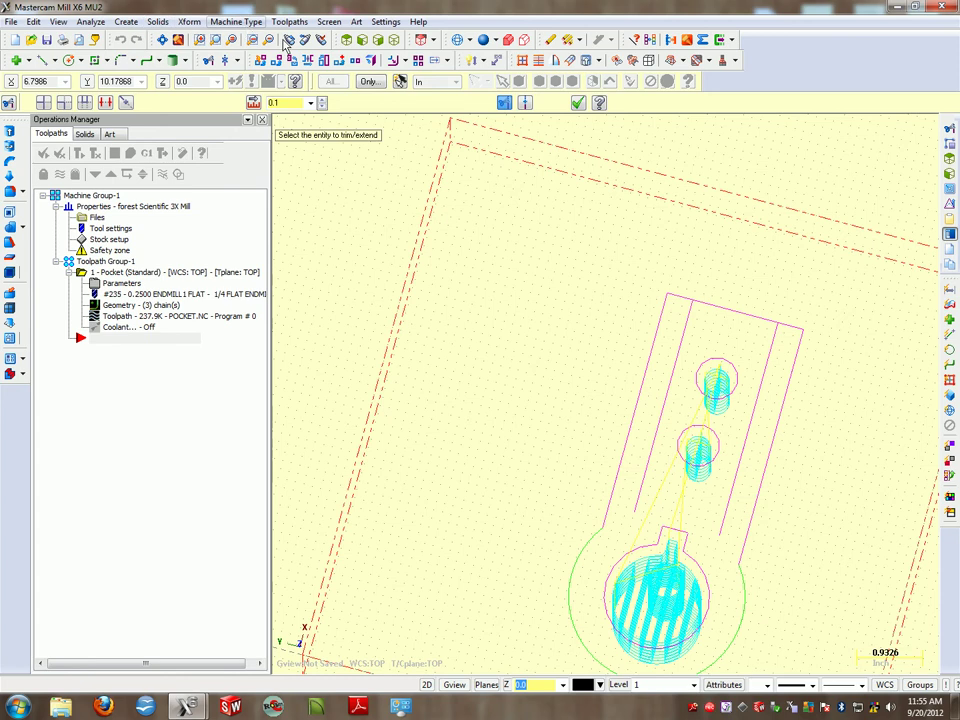
{"action": "scroll", "coordinate": [754, 364], "scroll_direction": "up", "scroll_amount": 2}
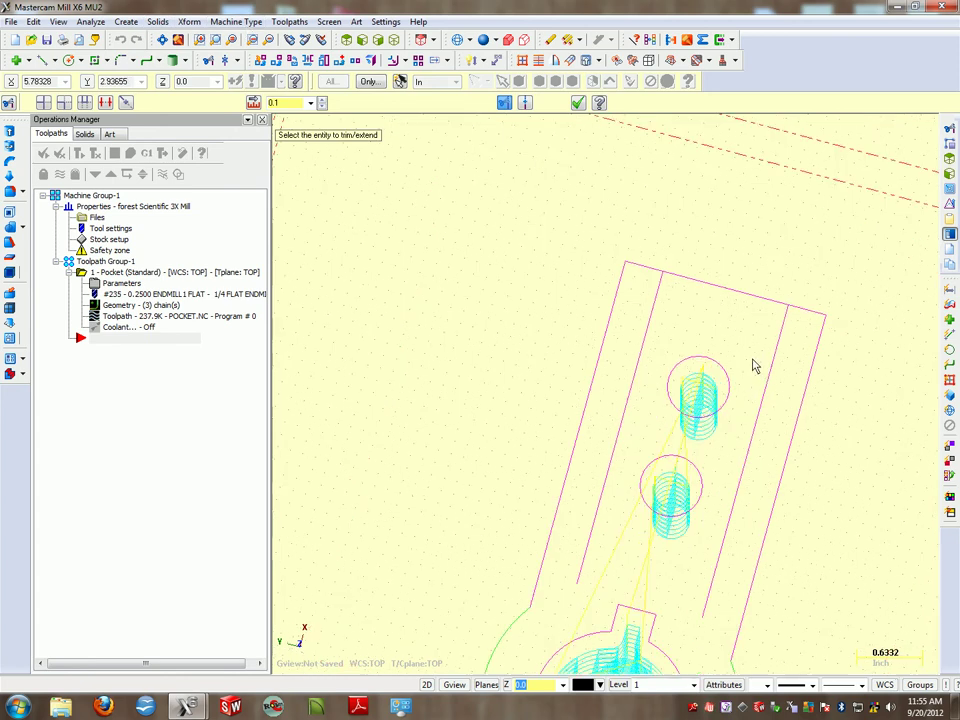
{"action": "left_click", "coordinate": [358, 40]}
{"action": "scroll", "coordinate": [506, 390], "scroll_direction": "down", "scroll_amount": 1}
Start a new Contour toolpath chained to the part's outer profile.
{"action": "scroll", "coordinate": [502, 385], "scroll_direction": "up", "scroll_amount": 2}
{"action": "scroll", "coordinate": [500, 383], "scroll_direction": "up", "scroll_amount": 2}
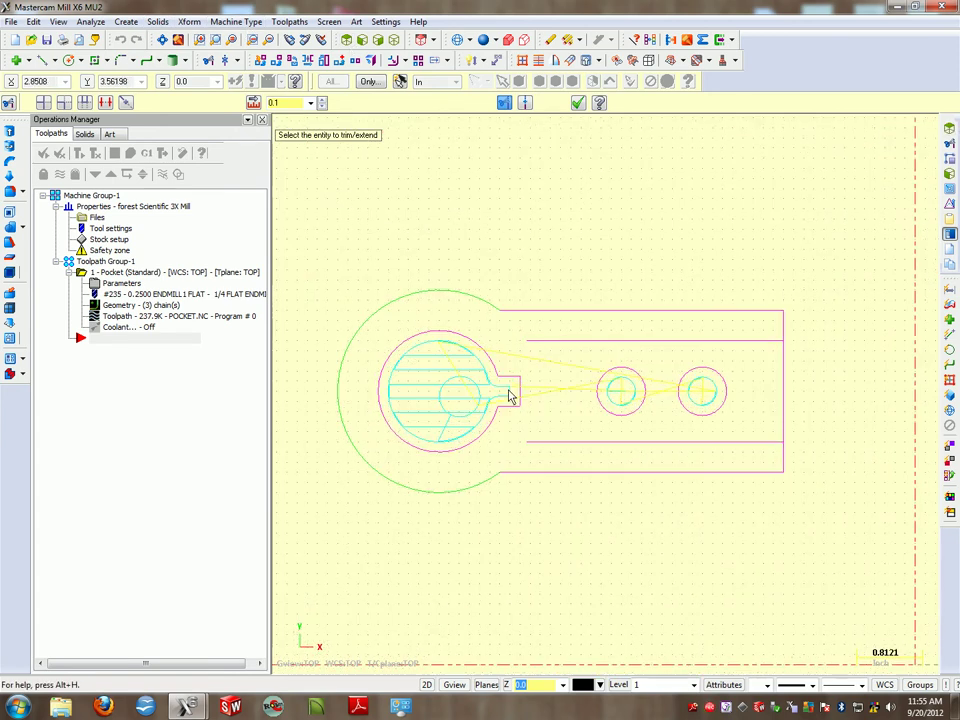
{"action": "left_click", "coordinate": [289, 21]}
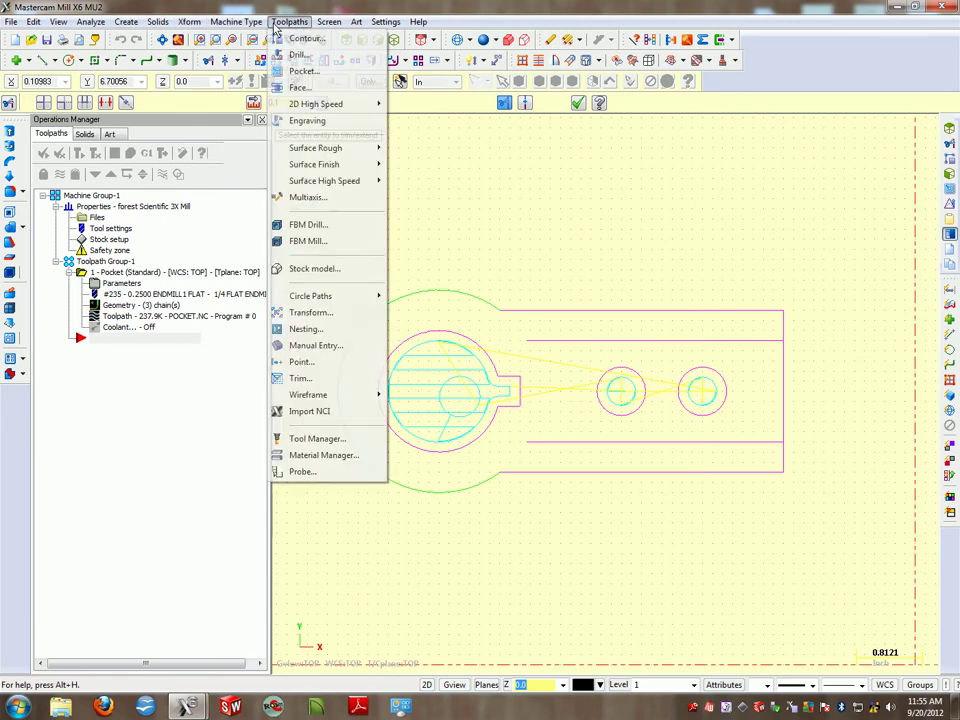
{"action": "left_click", "coordinate": [327, 42]}
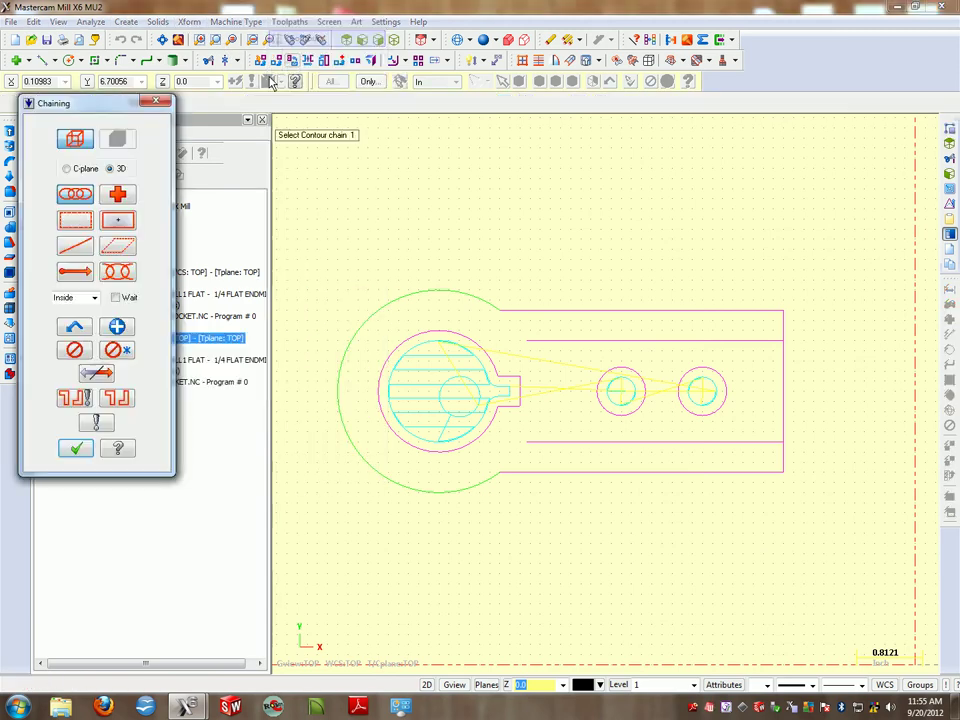
{"action": "left_click", "coordinate": [521, 309]}
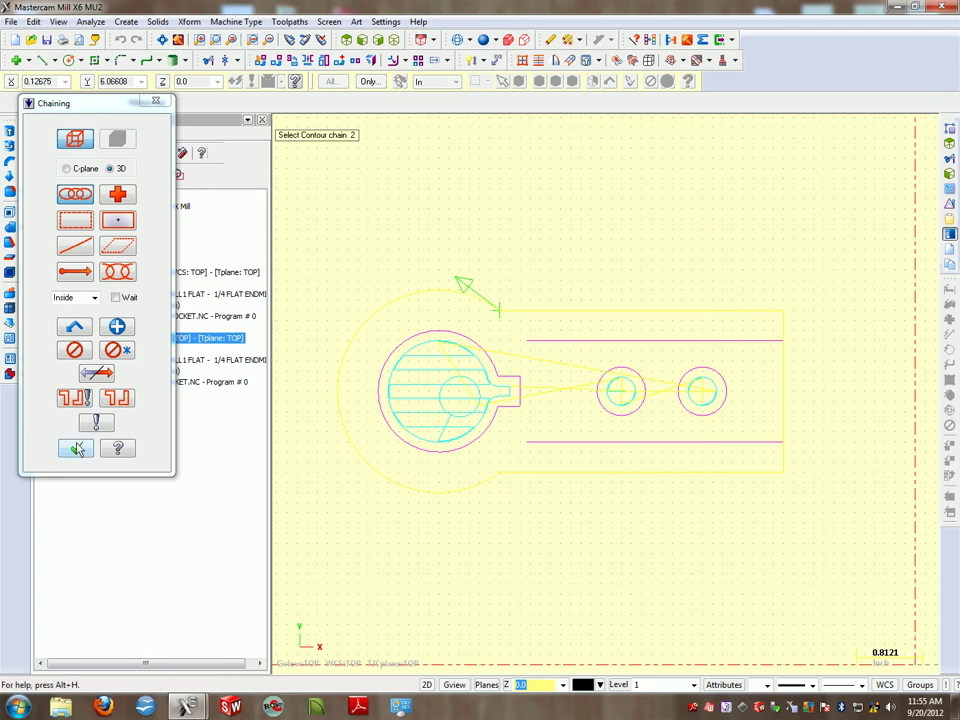
{"action": "left_click", "coordinate": [76, 449]}
Review the tool, enable Depth Cuts and edit the max rough step value.
{"action": "left_click", "coordinate": [209, 226]}
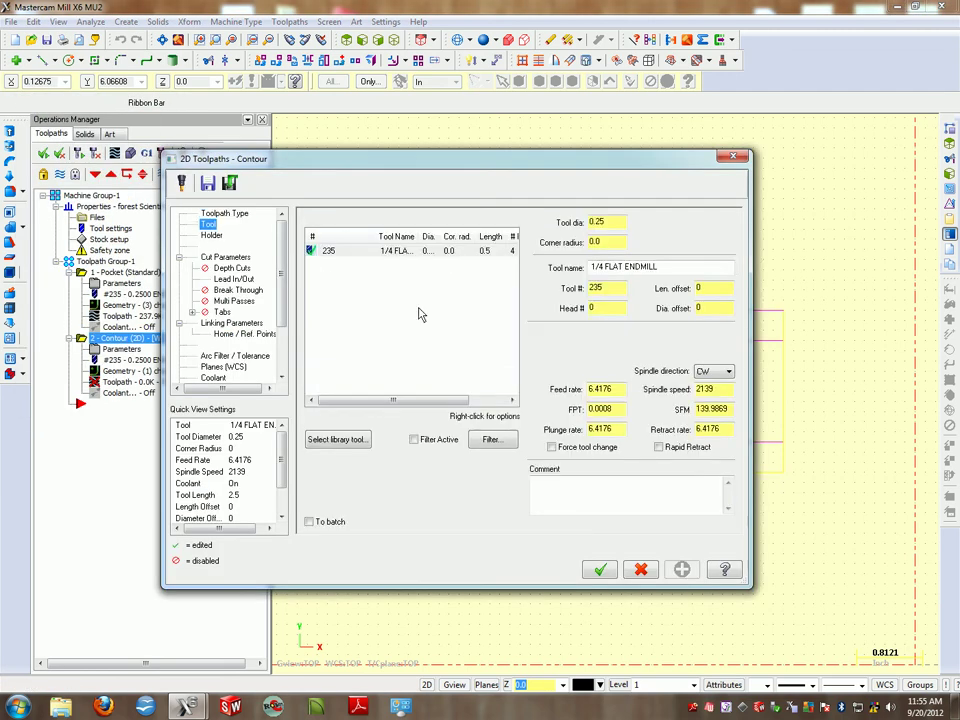
{"action": "left_click", "coordinate": [230, 258]}
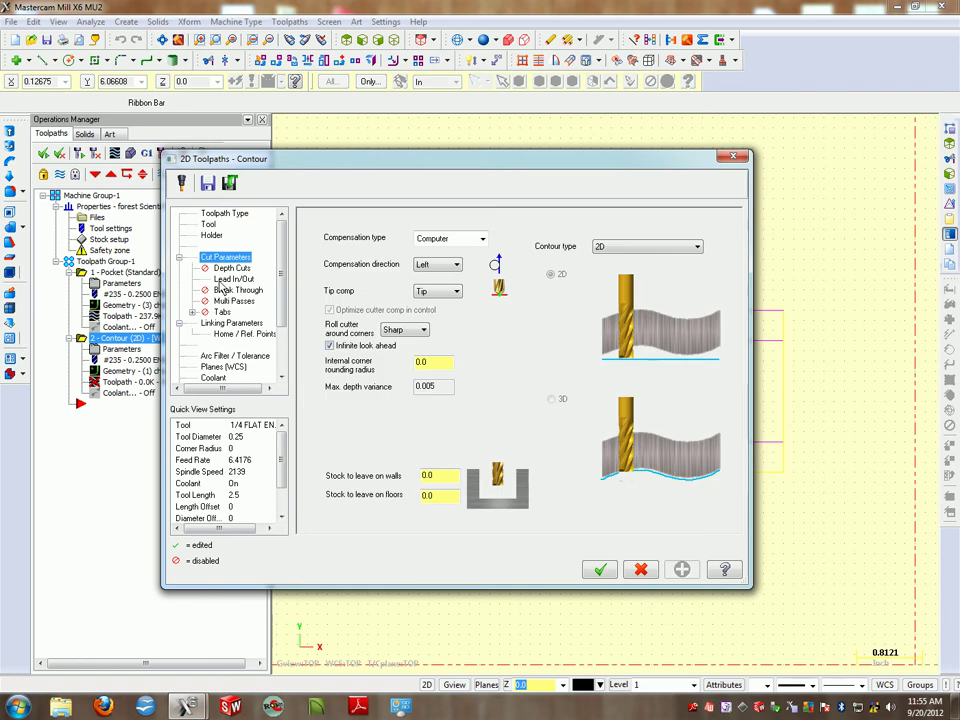
{"action": "left_click", "coordinate": [232, 268]}
{"action": "left_click", "coordinate": [353, 256]}
{"action": "double_click", "coordinate": [460, 280]}
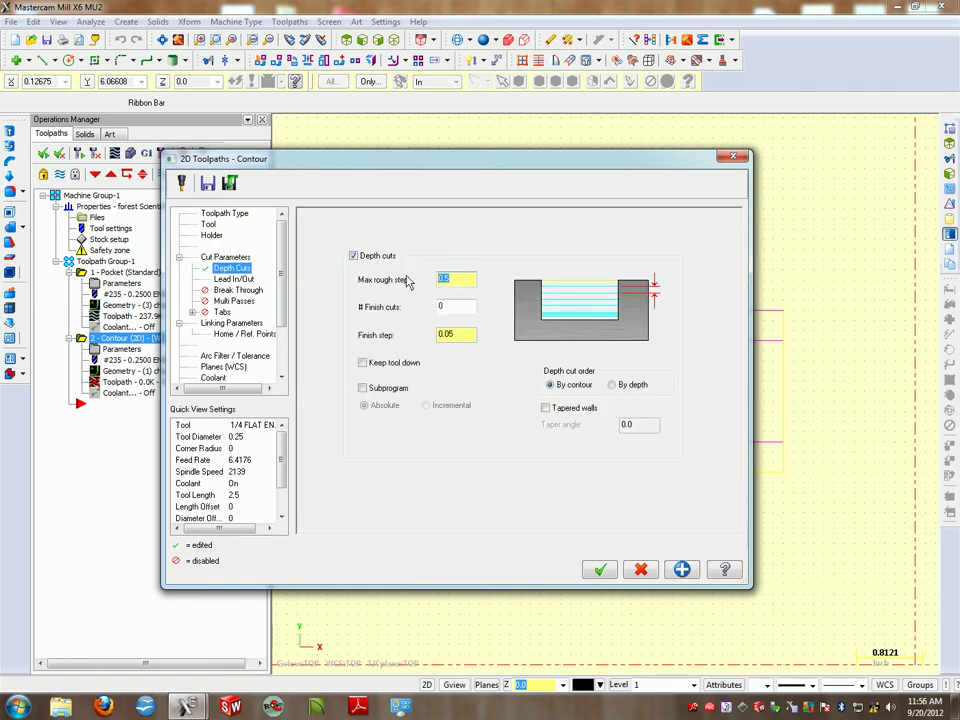
{"action": "left_click", "coordinate": [232, 322]}
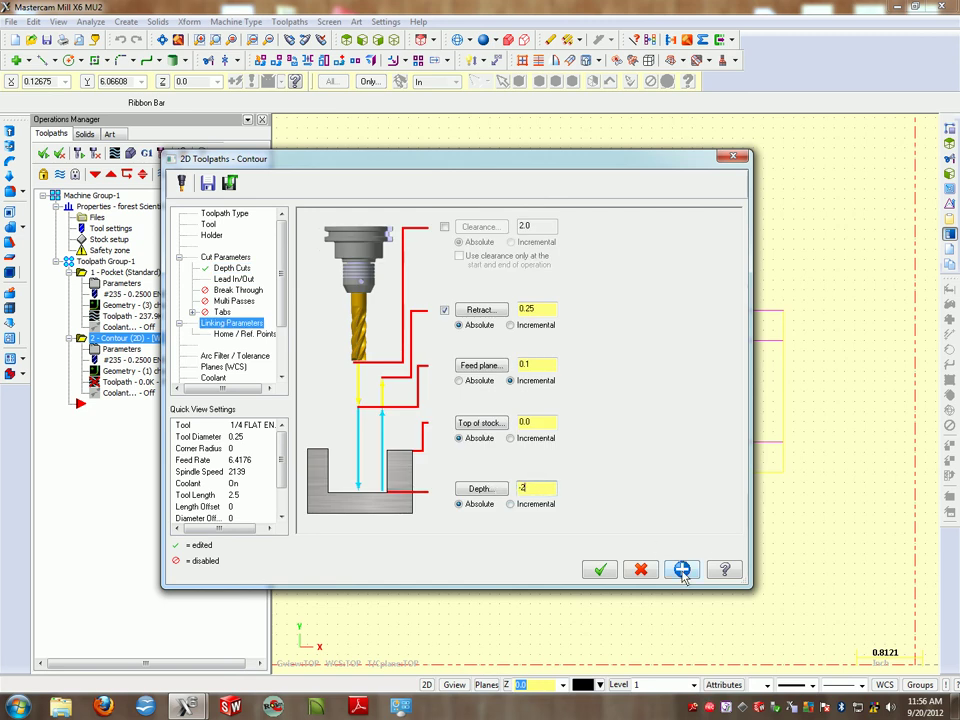
{"action": "left_click", "coordinate": [603, 569]}
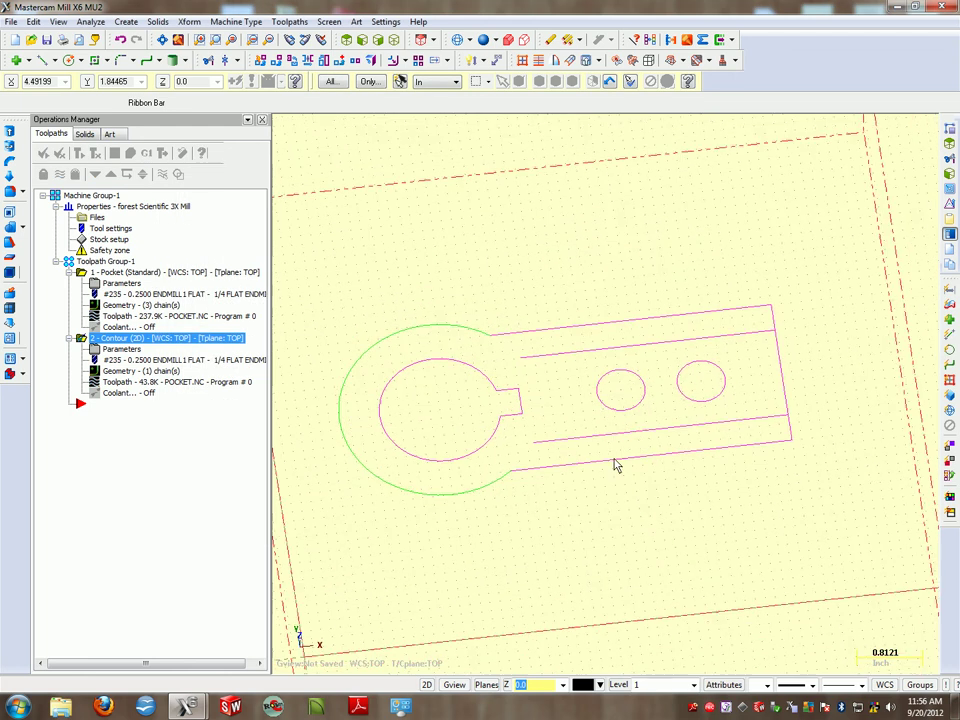
{"action": "key", "text": "alt+7"}
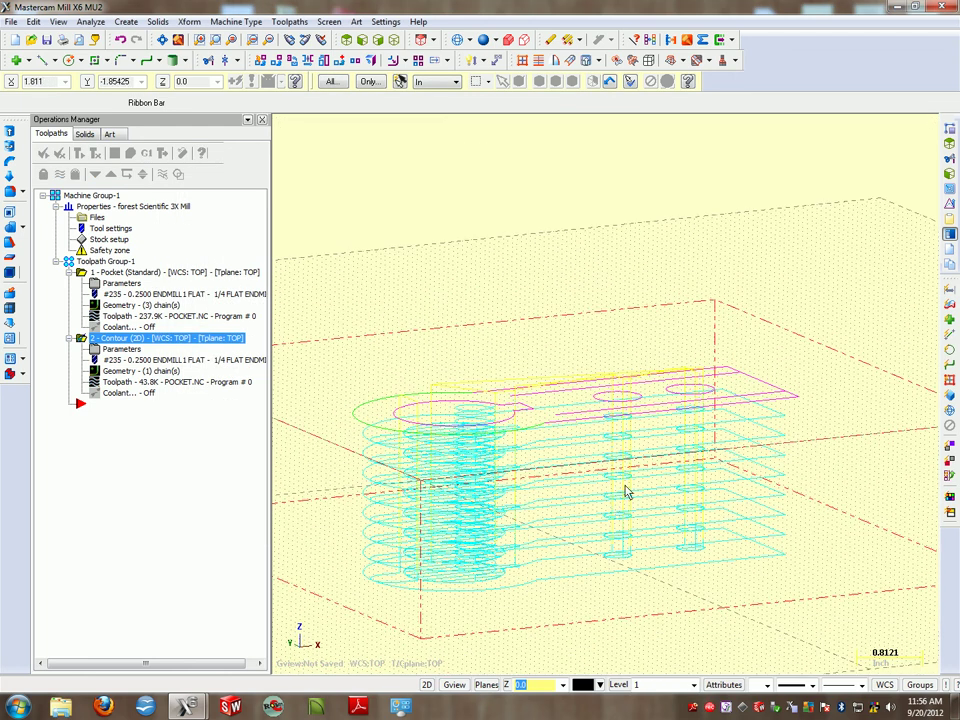
{"action": "middle_click_drag", "start_coordinate": [627, 491], "coordinate": [549, 488]}
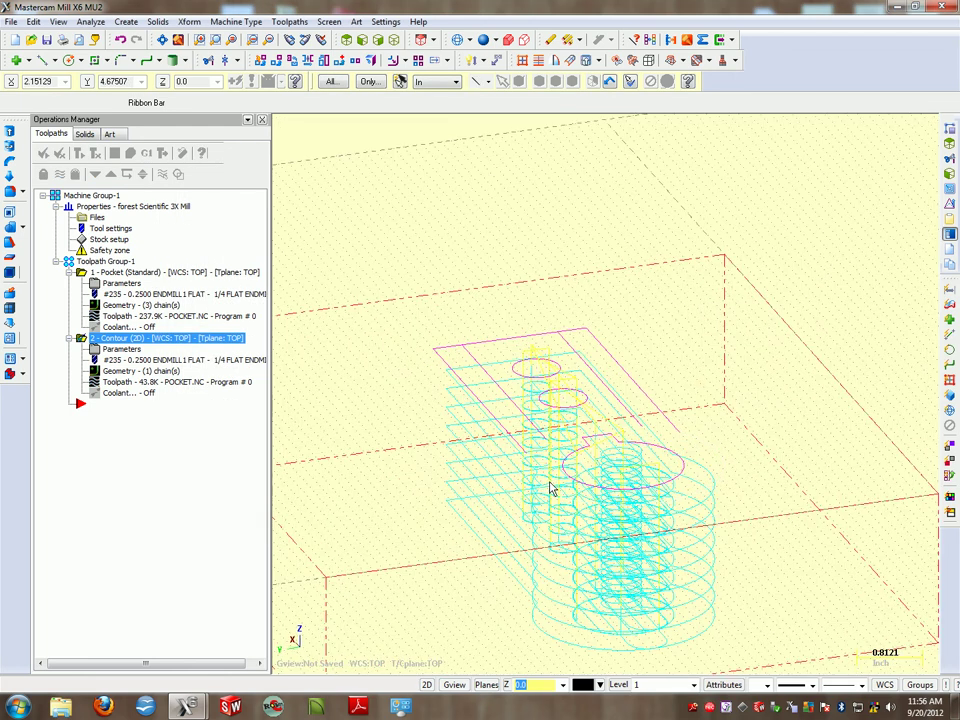
{"action": "key", "text": "alt+t"}
{"action": "middle_click_drag", "start_coordinate": [782, 467], "coordinate": [651, 499]}
{"action": "key", "text": "alt+t"}
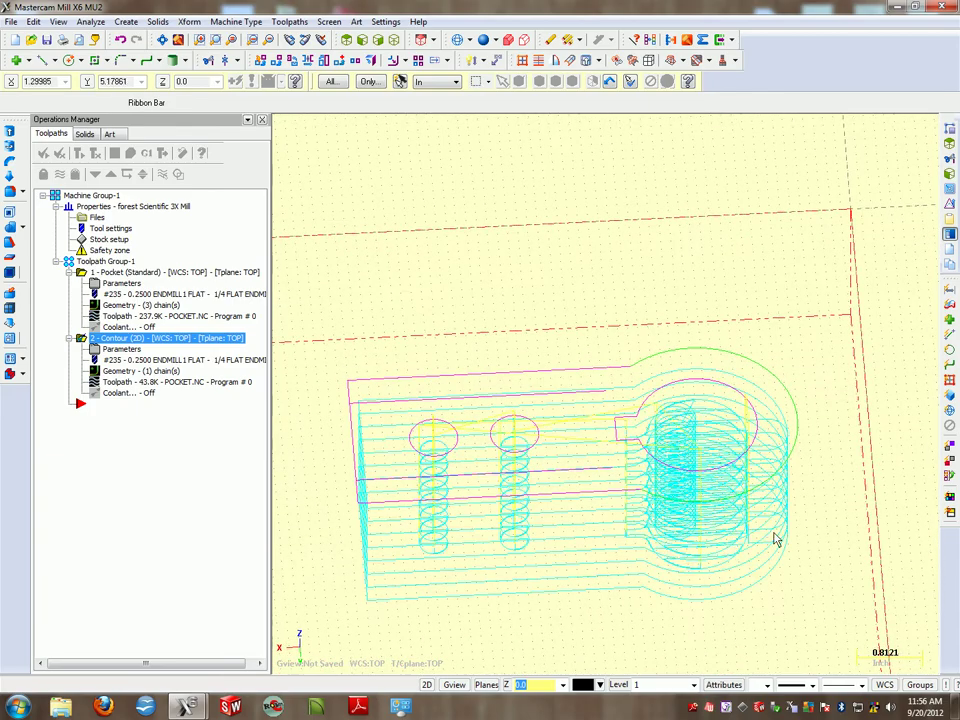
{"action": "key", "text": "alt+t"}
{"action": "middle_click_drag", "start_coordinate": [776, 540], "coordinate": [645, 514]}
{"action": "key", "text": "alt+t"}
{"action": "key", "text": "alt+t"}
{"action": "key", "text": "alt+t"}
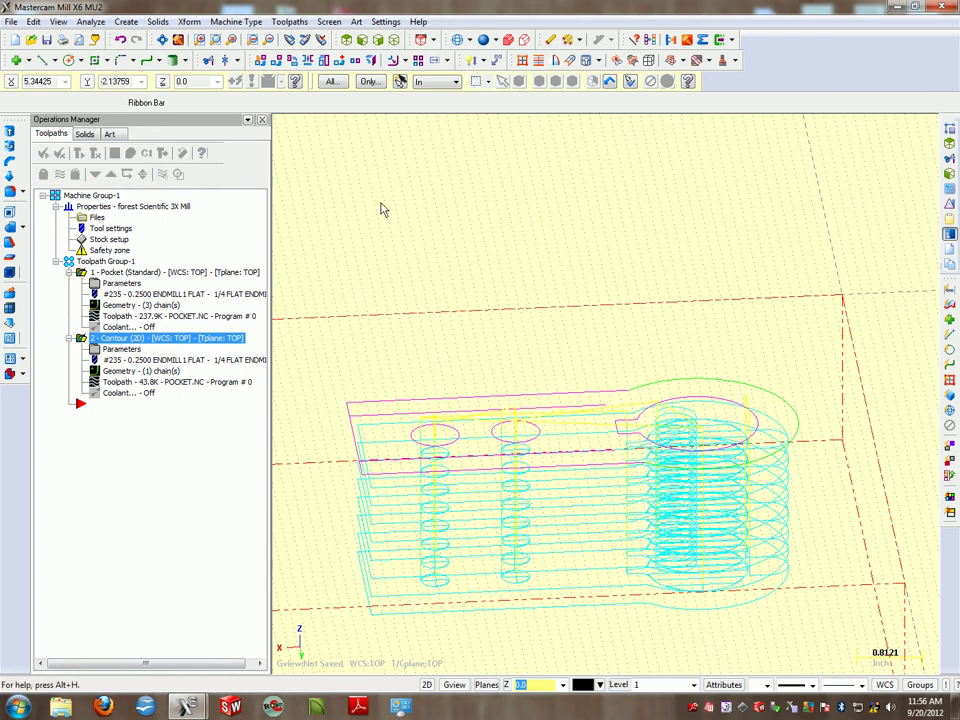
{"action": "left_click", "coordinate": [395, 40]}
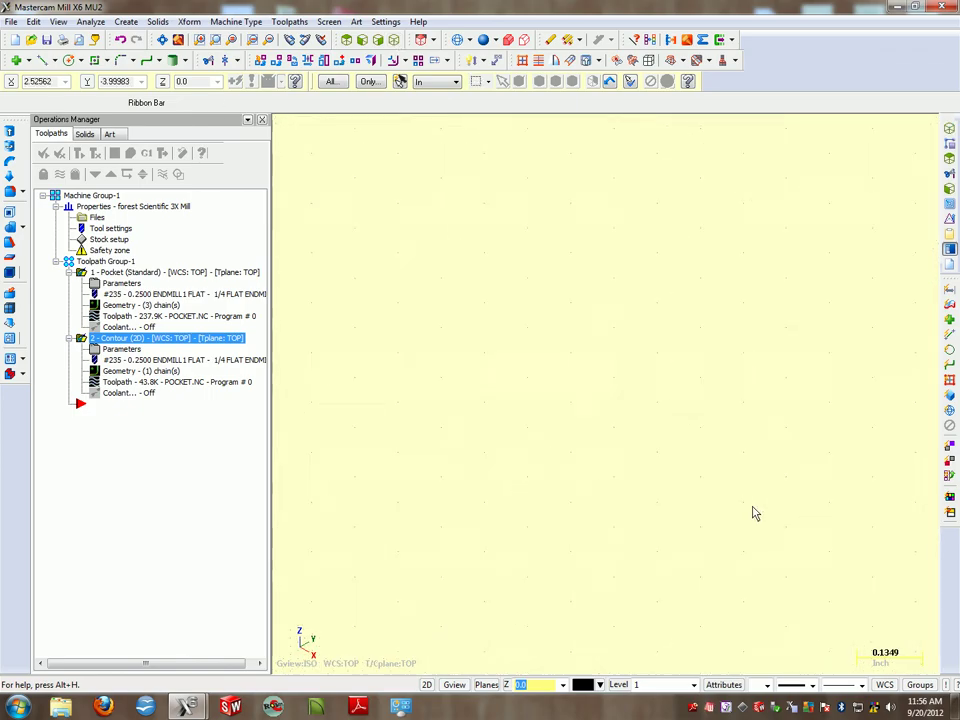
{"action": "scroll", "coordinate": [754, 511], "scroll_direction": "down", "scroll_amount": 5}
{"action": "scroll", "coordinate": [853, 499], "scroll_direction": "up", "scroll_amount": 2}
{"action": "scroll", "coordinate": [870, 487], "scroll_direction": "up", "scroll_amount": 3}
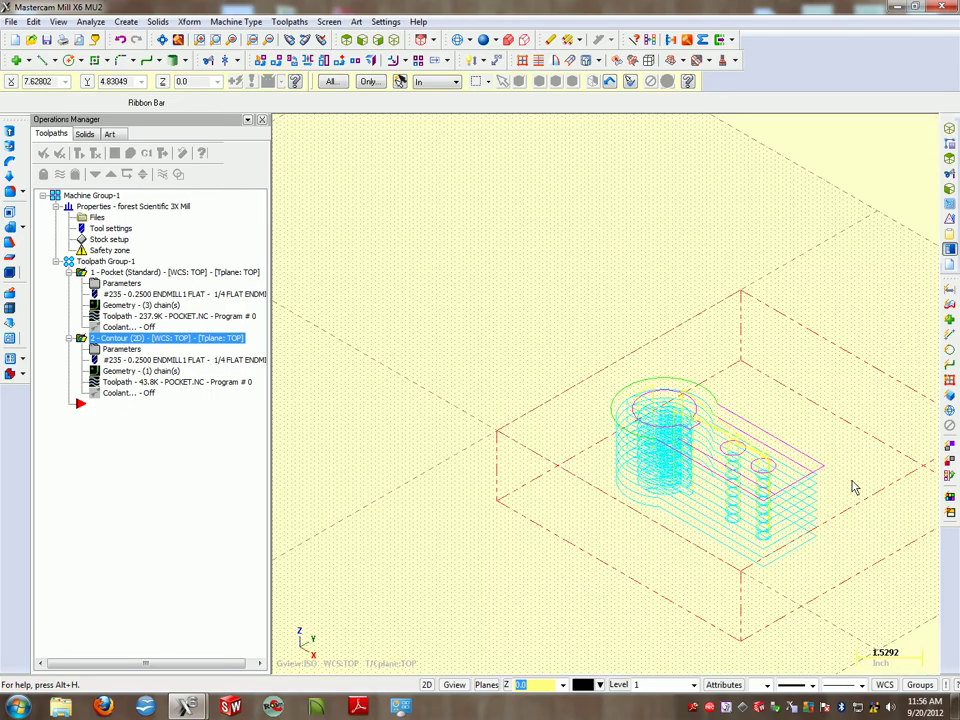
{"action": "middle_click_drag", "start_coordinate": [853, 486], "coordinate": [761, 561]}
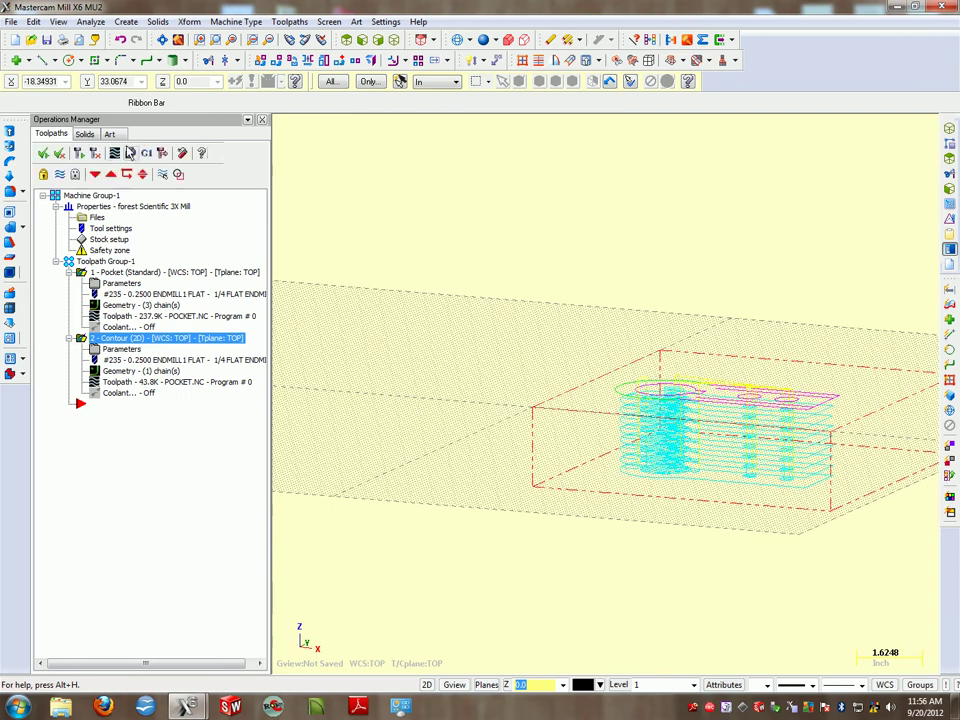
Run the Verify simulation, inspect the machined stock from above, and close it.
{"action": "left_click", "coordinate": [130, 152]}
{"action": "scroll", "coordinate": [553, 381], "scroll_direction": "up", "scroll_amount": 2}
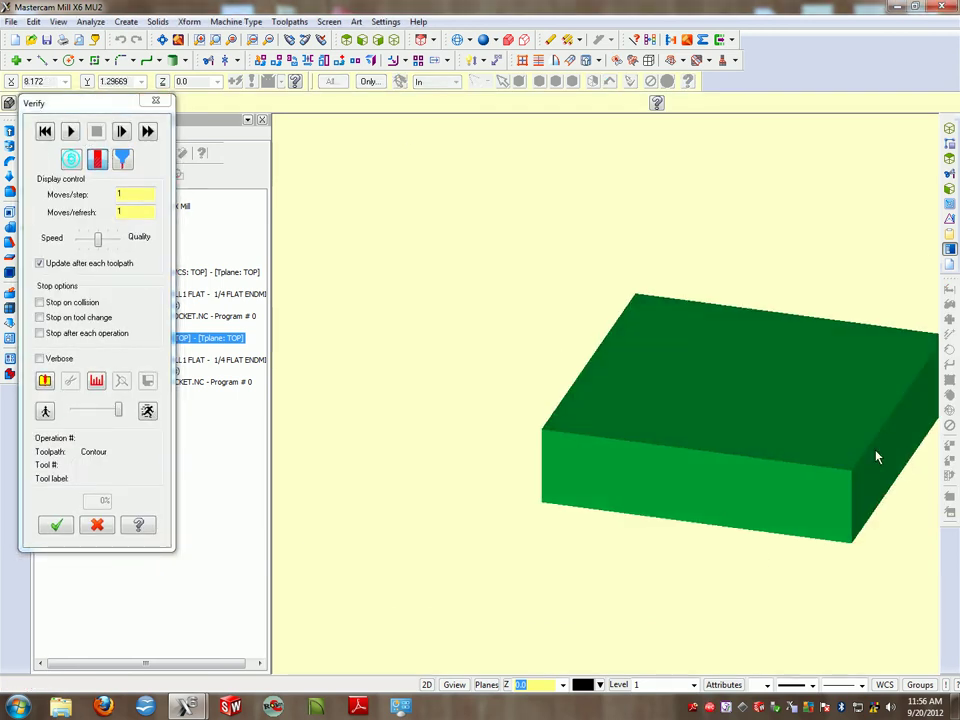
{"action": "scroll", "coordinate": [877, 455], "scroll_direction": "up", "scroll_amount": 2}
{"action": "left_click", "coordinate": [70, 131]}
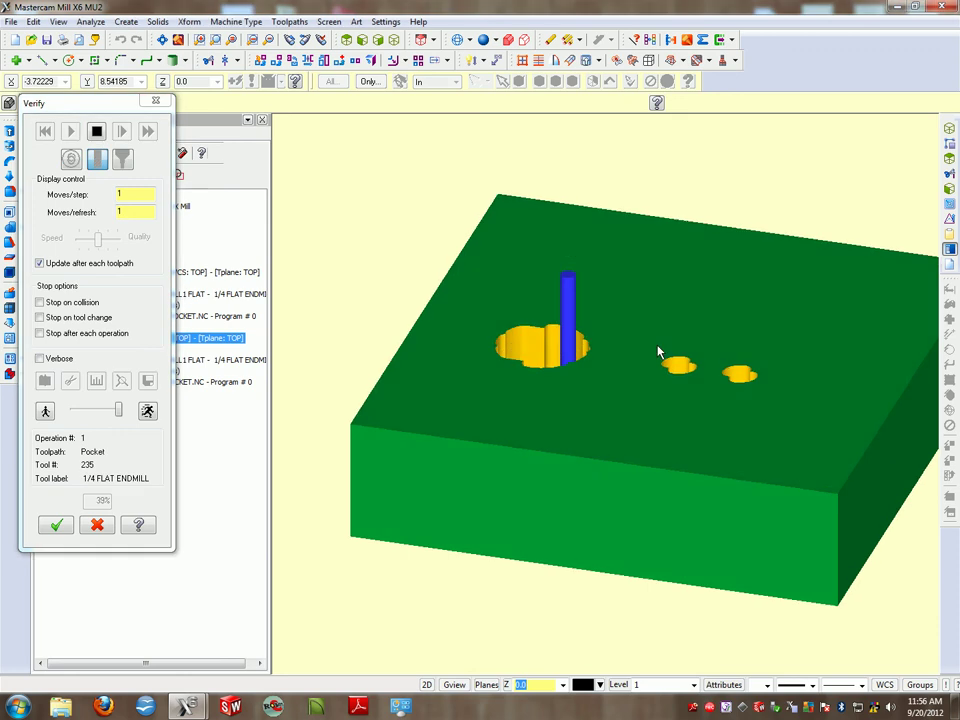
{"action": "middle_click_drag", "start_coordinate": [658, 352], "coordinate": [656, 376]}
{"action": "scroll", "coordinate": [679, 420], "scroll_direction": "up", "scroll_amount": 2}
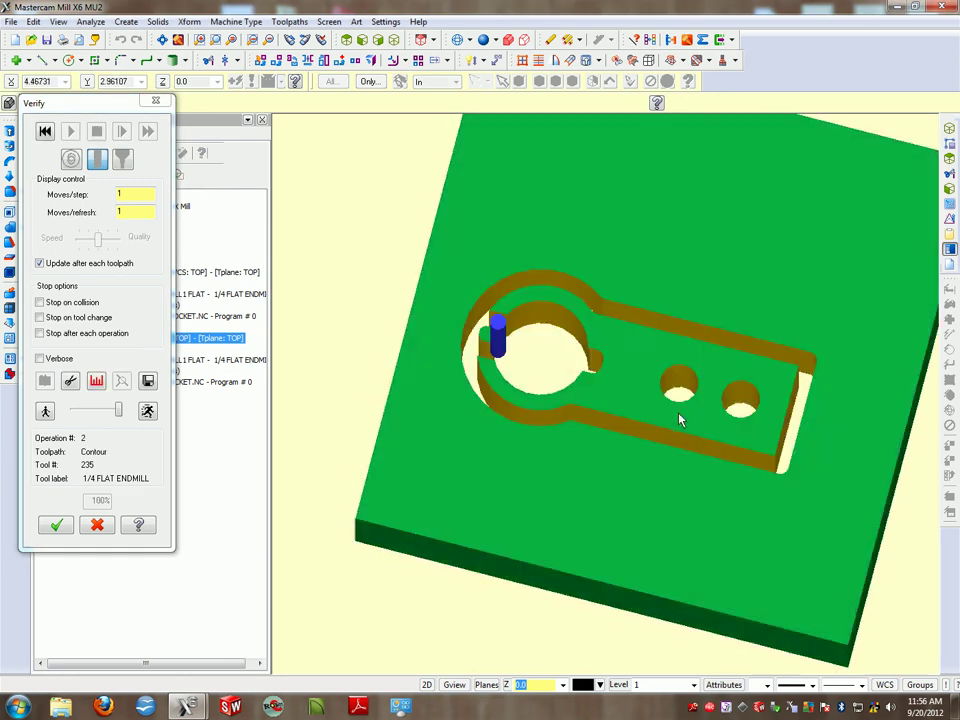
{"action": "middle_click_drag", "start_coordinate": [679, 420], "coordinate": [536, 358]}
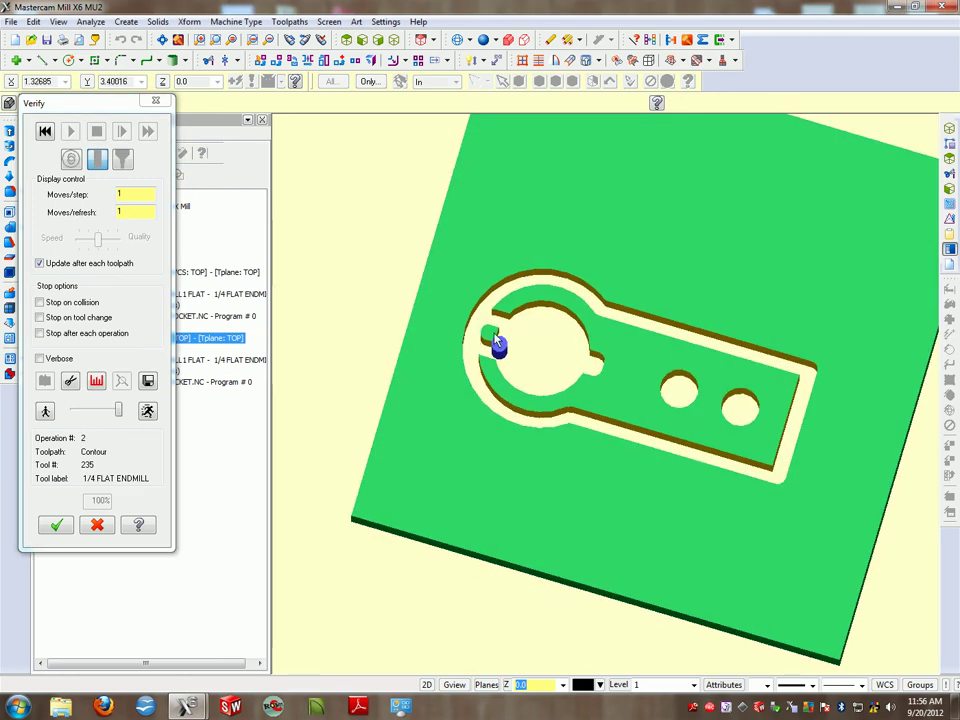
{"action": "left_click", "coordinate": [155, 100]}
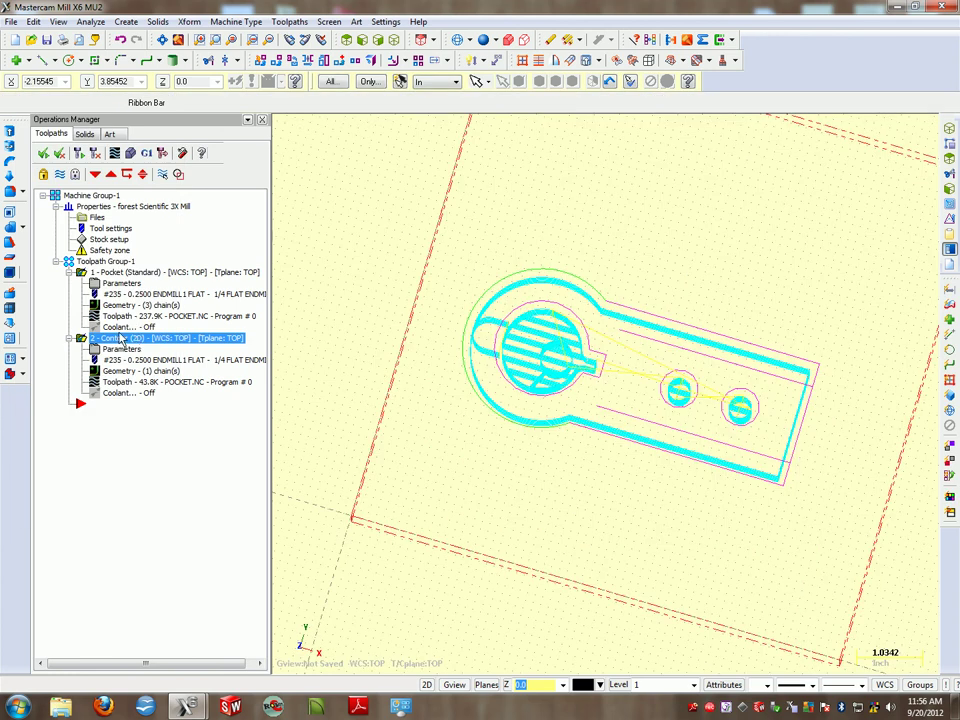
Disable Lead In/Out on the contour, regenerate it, and relaunch Verify.
{"action": "left_click", "coordinate": [121, 347]}
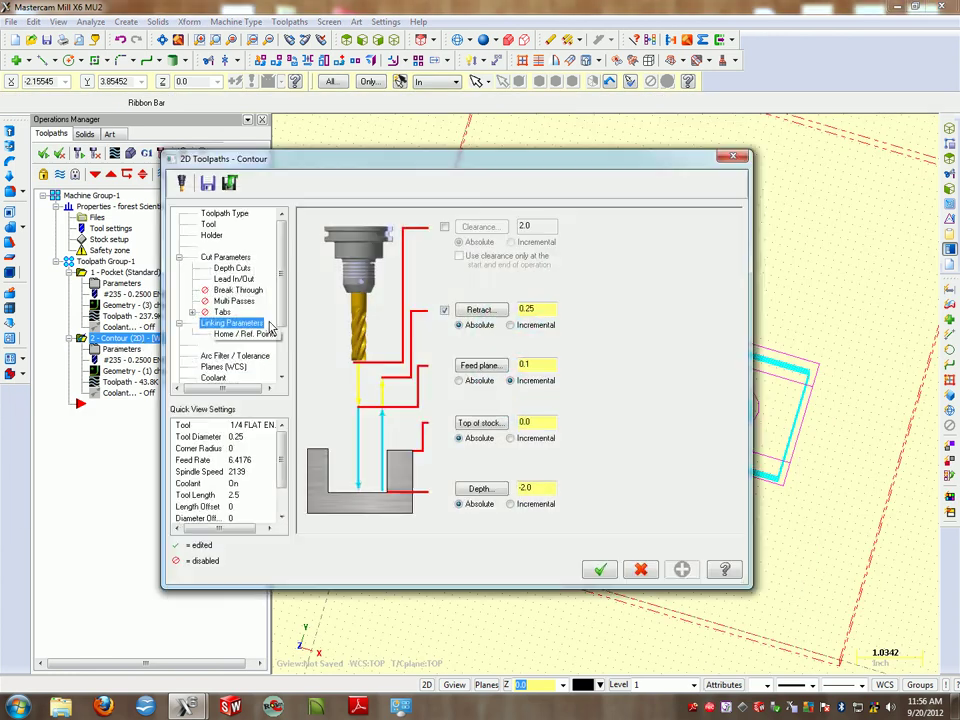
{"action": "left_click", "coordinate": [234, 279]}
{"action": "left_click", "coordinate": [311, 217]}
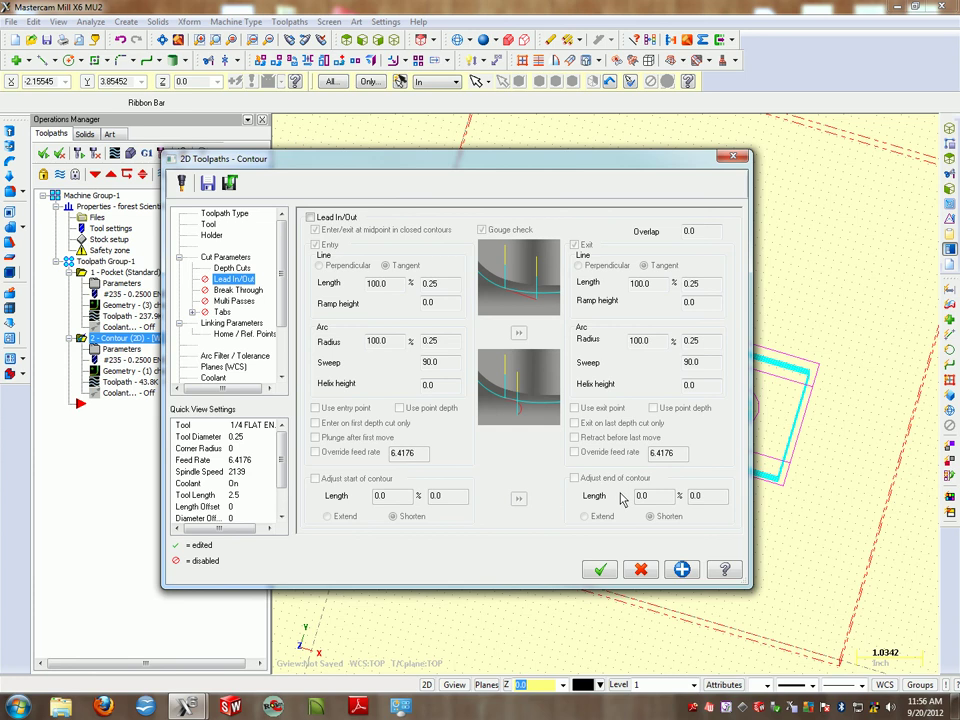
{"action": "left_click", "coordinate": [684, 570]}
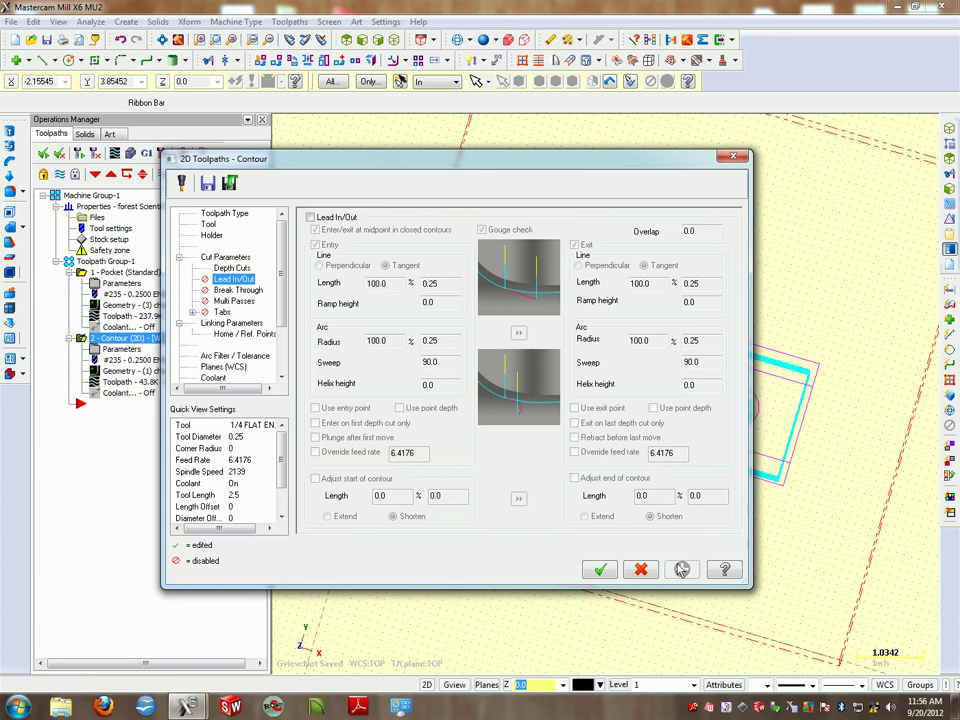
{"action": "left_click", "coordinate": [614, 577]}
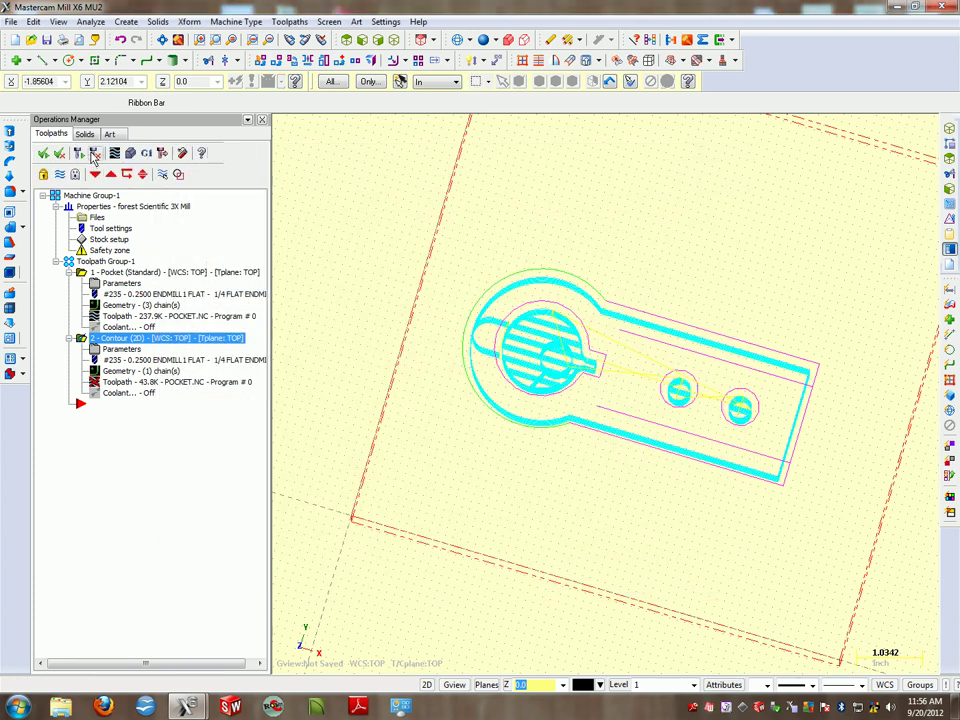
{"action": "left_click", "coordinate": [96, 155]}
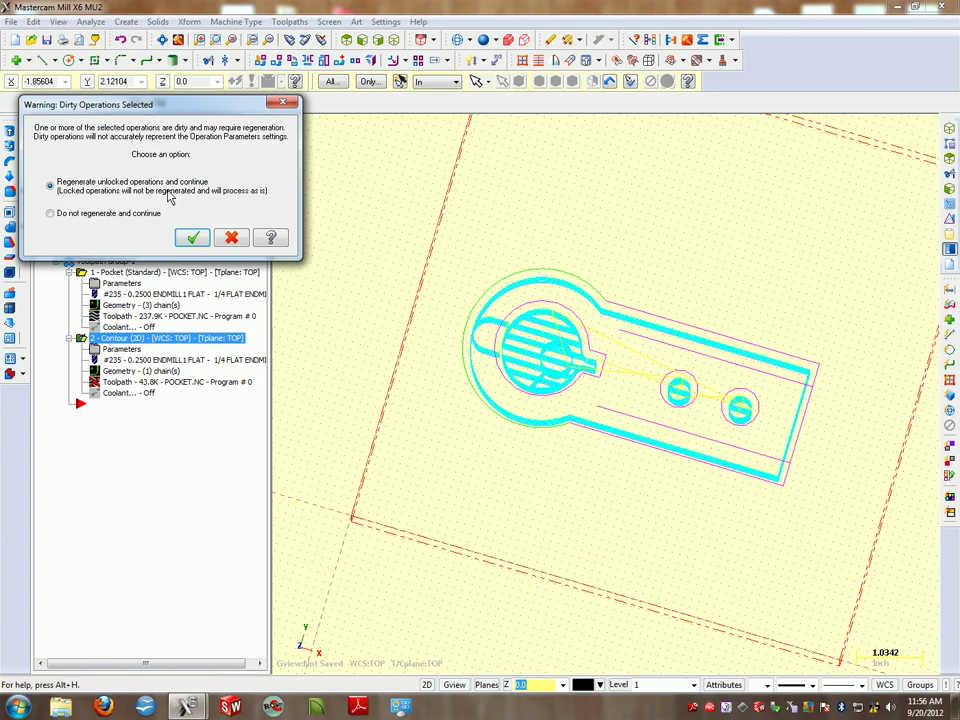
{"action": "left_click", "coordinate": [195, 240]}
Replay Verify and rotate and zoom to inspect the holes and outer groove cut through.
{"action": "left_click", "coordinate": [70, 131]}
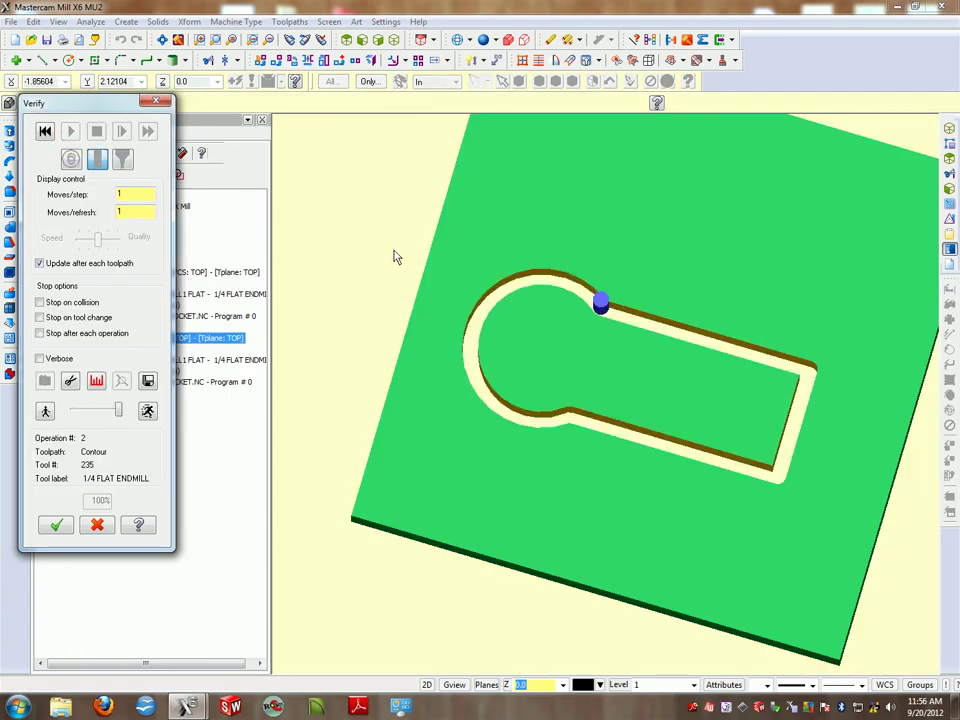
{"action": "key", "text": "Escape"}
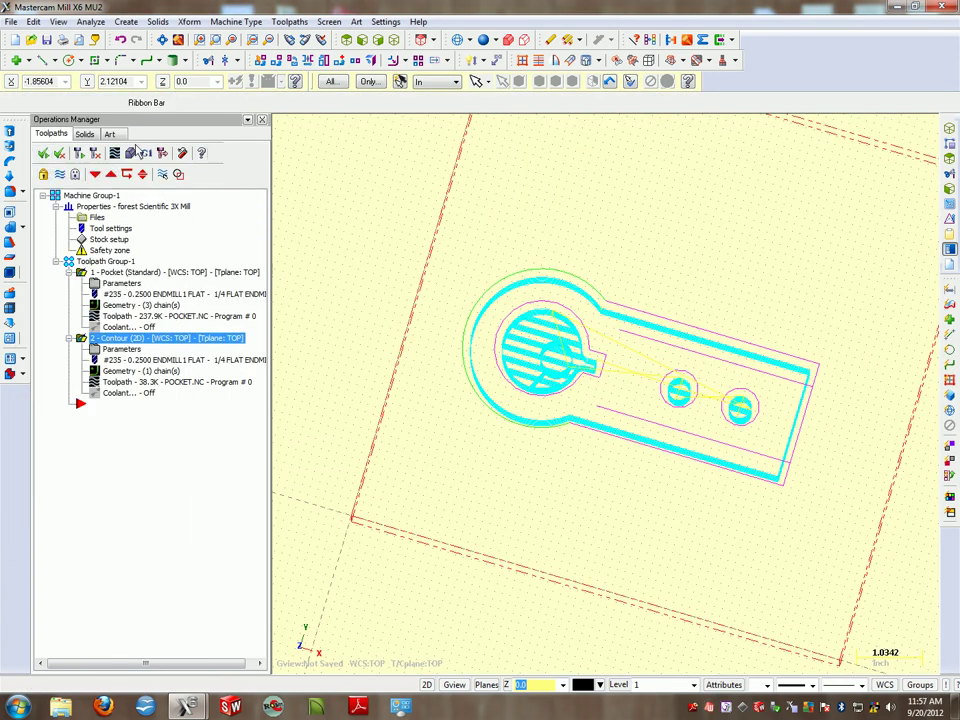
{"action": "left_click", "coordinate": [130, 153]}
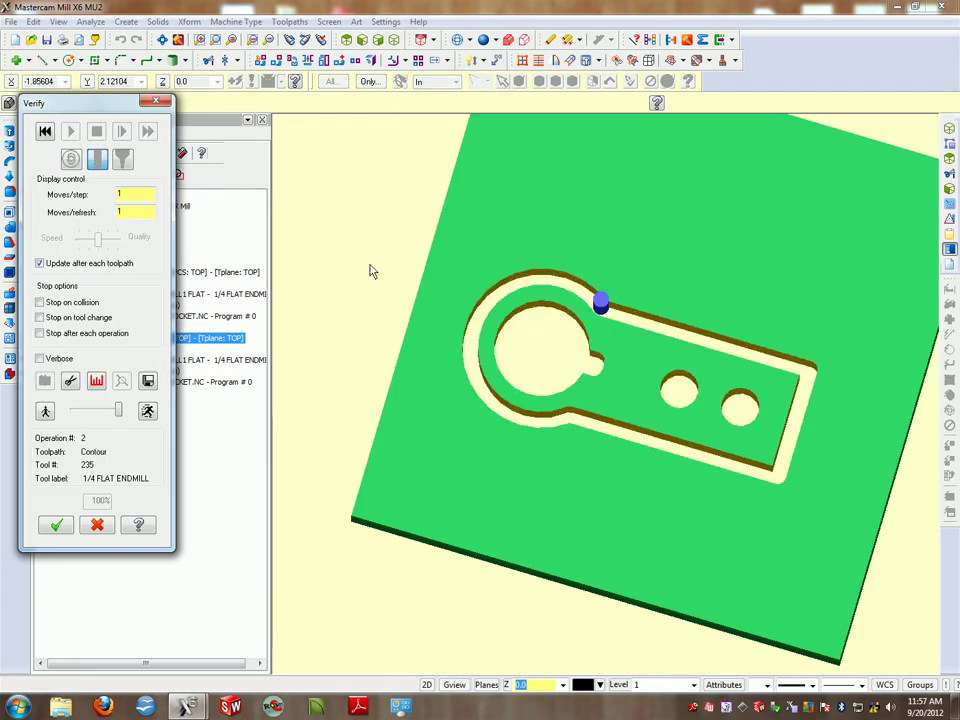
{"action": "middle_click_drag", "start_coordinate": [370, 271], "coordinate": [371, 236]}
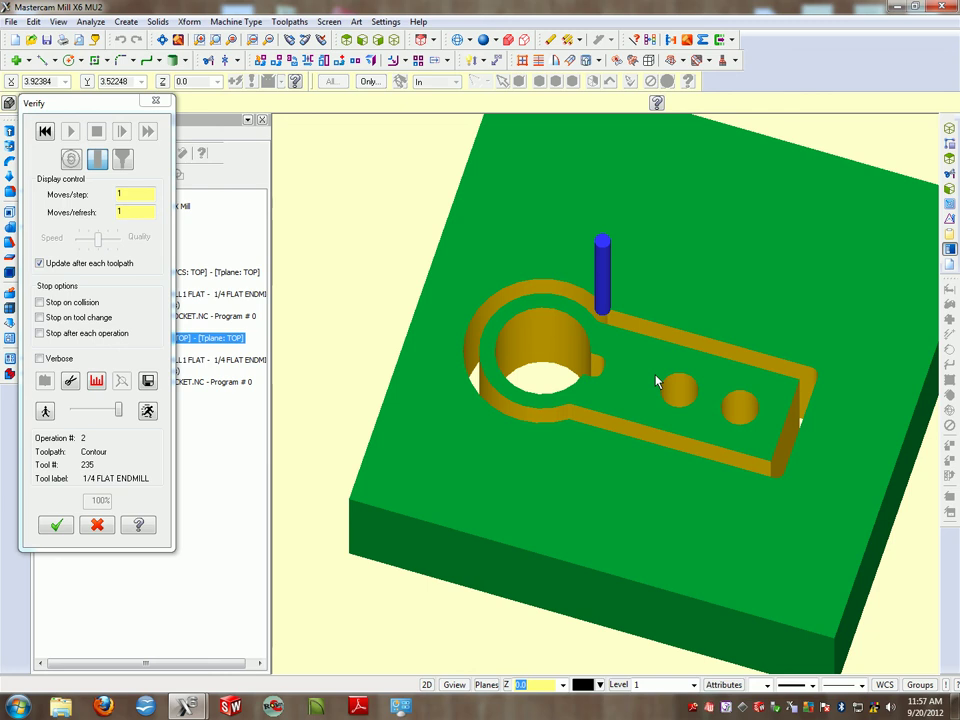
{"action": "middle_click_drag", "start_coordinate": [657, 380], "coordinate": [707, 420]}
{"action": "scroll", "coordinate": [715, 378], "scroll_direction": "up", "scroll_amount": 3}
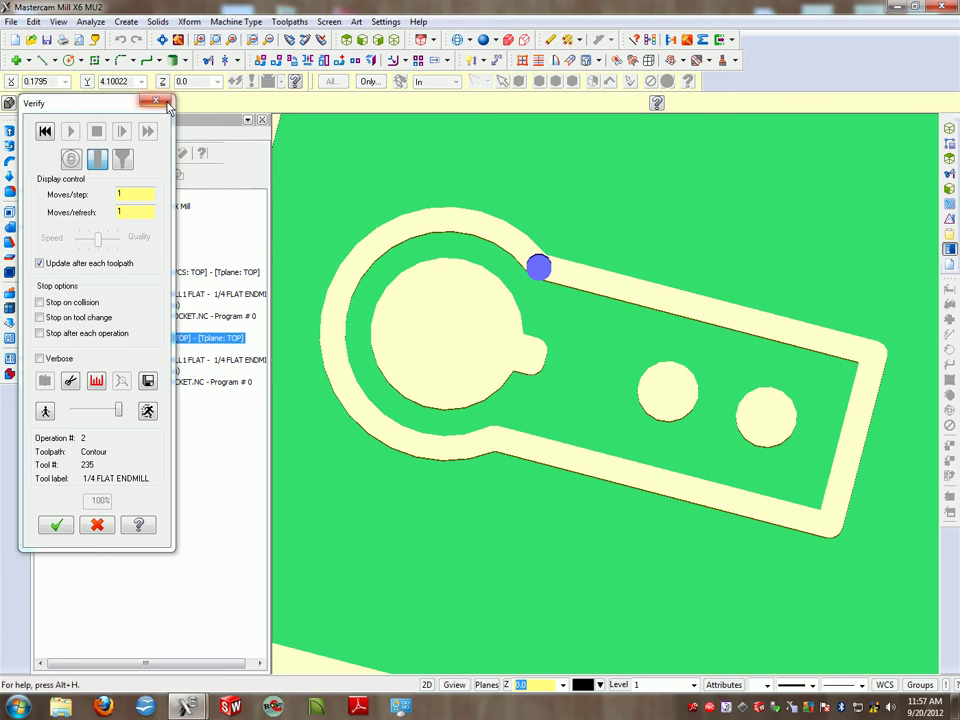
Close the Verify dialog, returning to the wireframe pocket and contour toolpaths.
{"action": "left_click", "coordinate": [155, 100]}
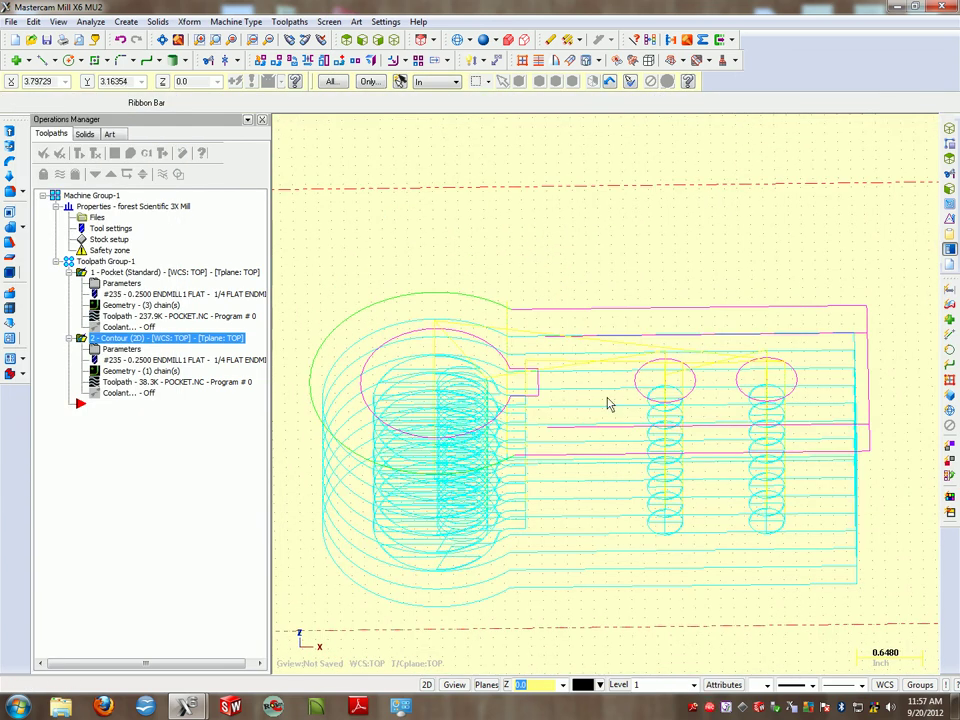